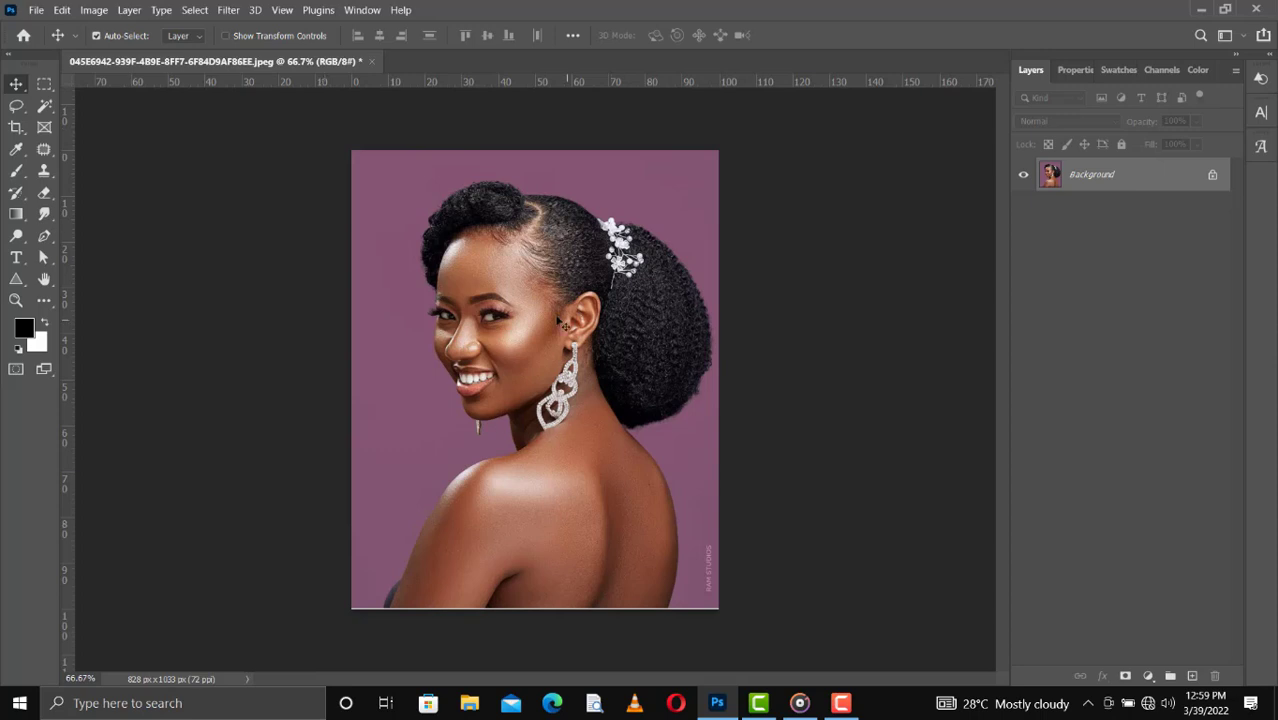
click(513, 344)
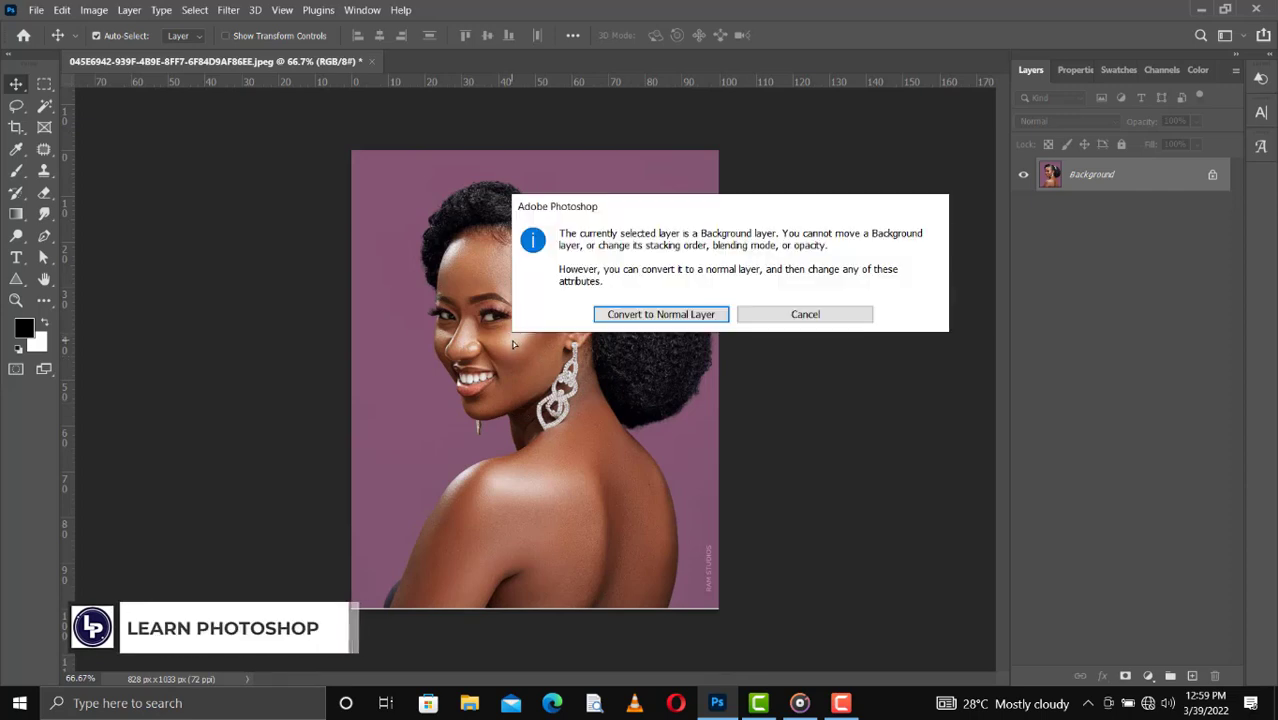
click(812, 313)
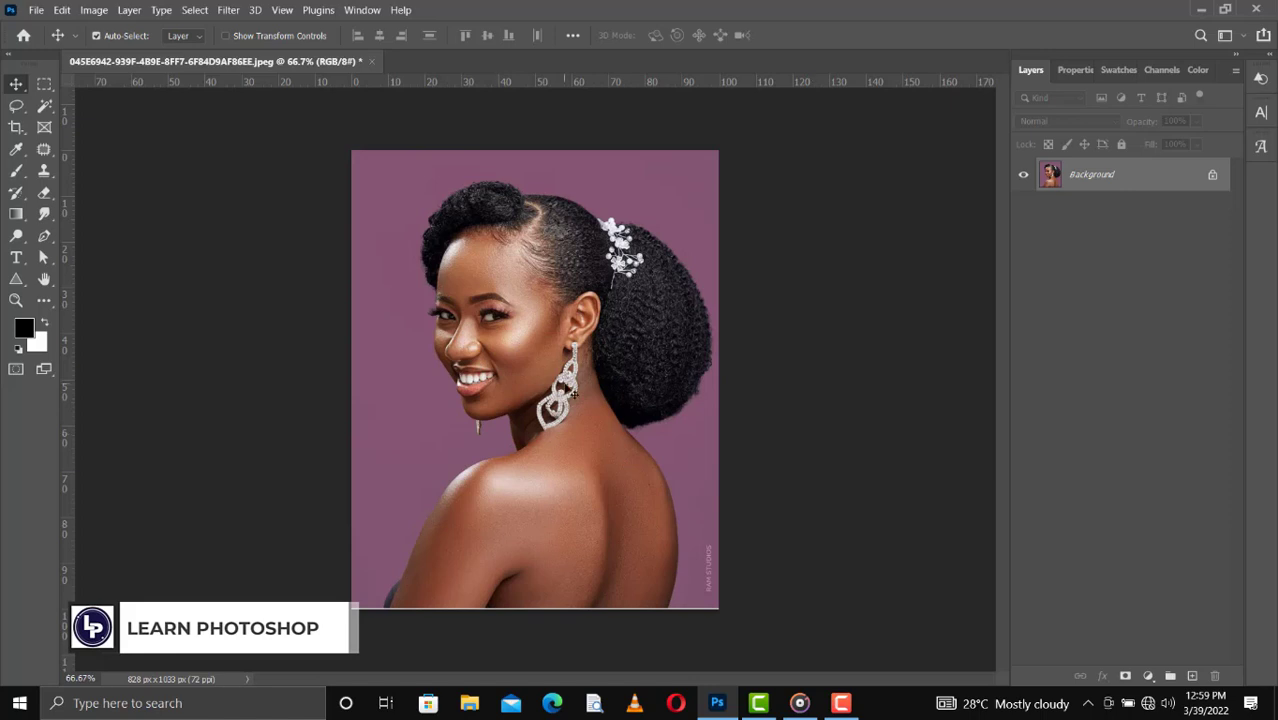
Add a Black & White adjustment layer with default settings above the Background layer and duplicate it.
click(1148, 676)
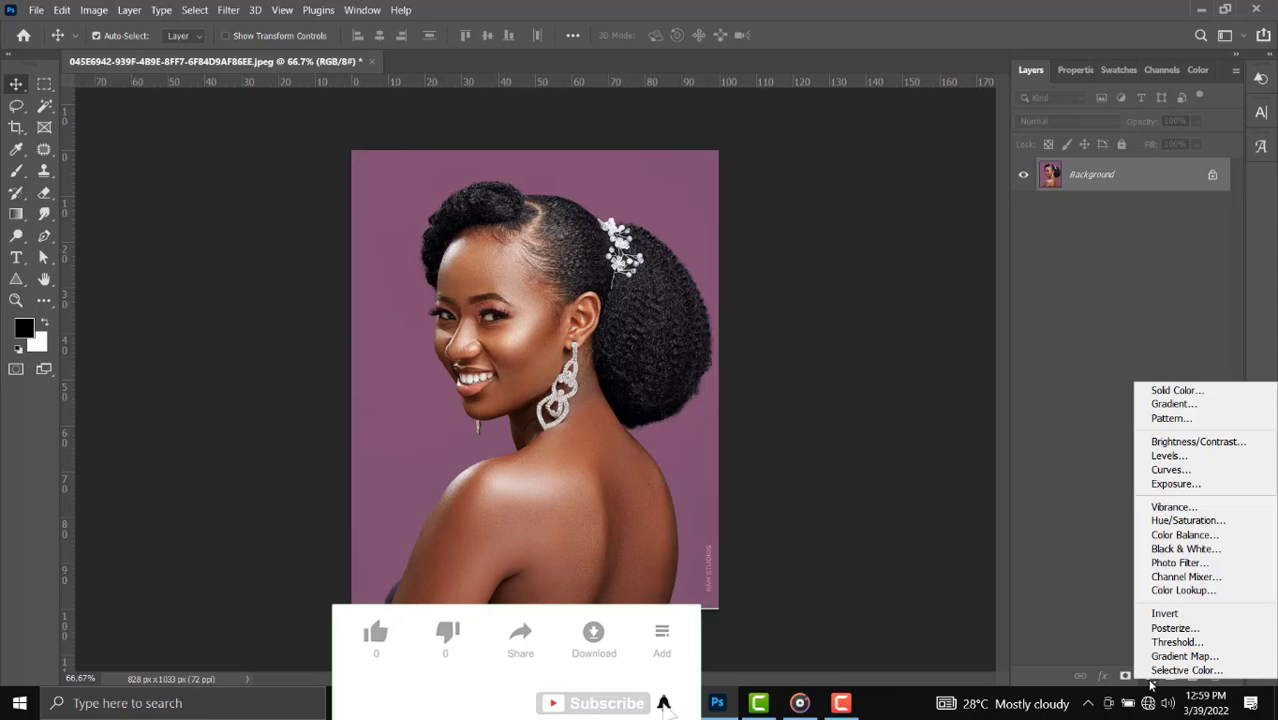
click(1165, 550)
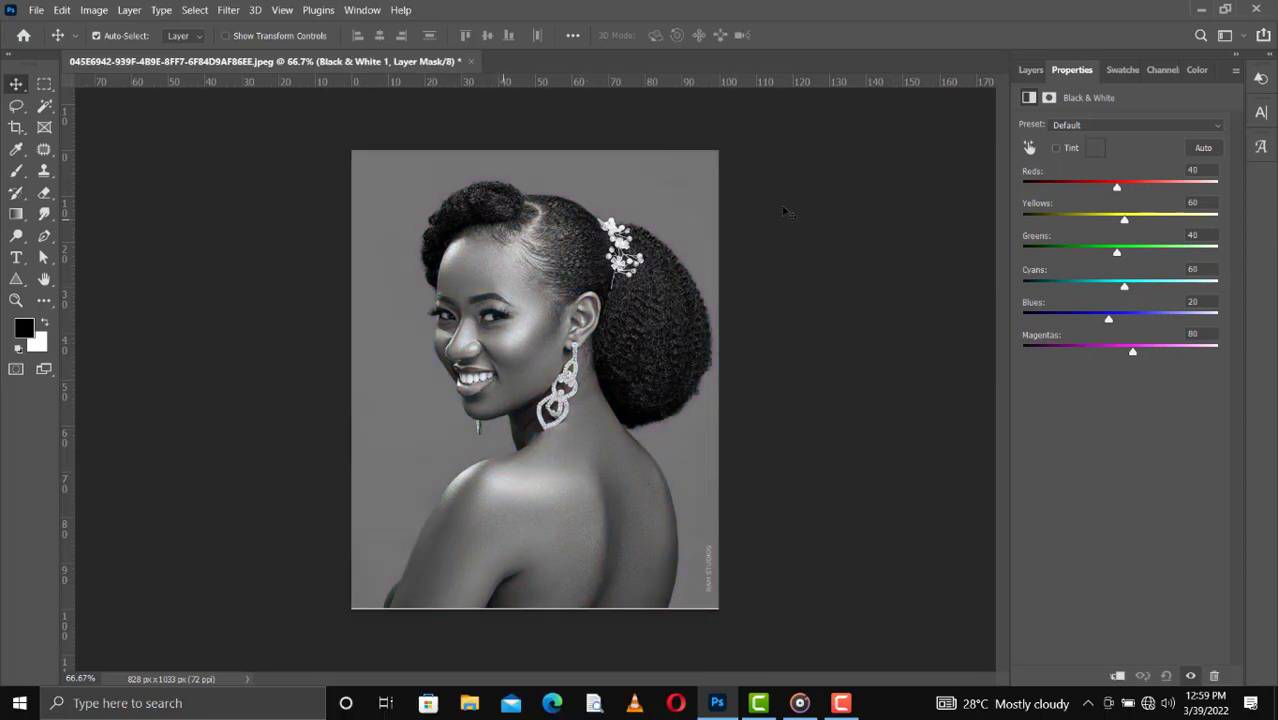
click(1031, 70)
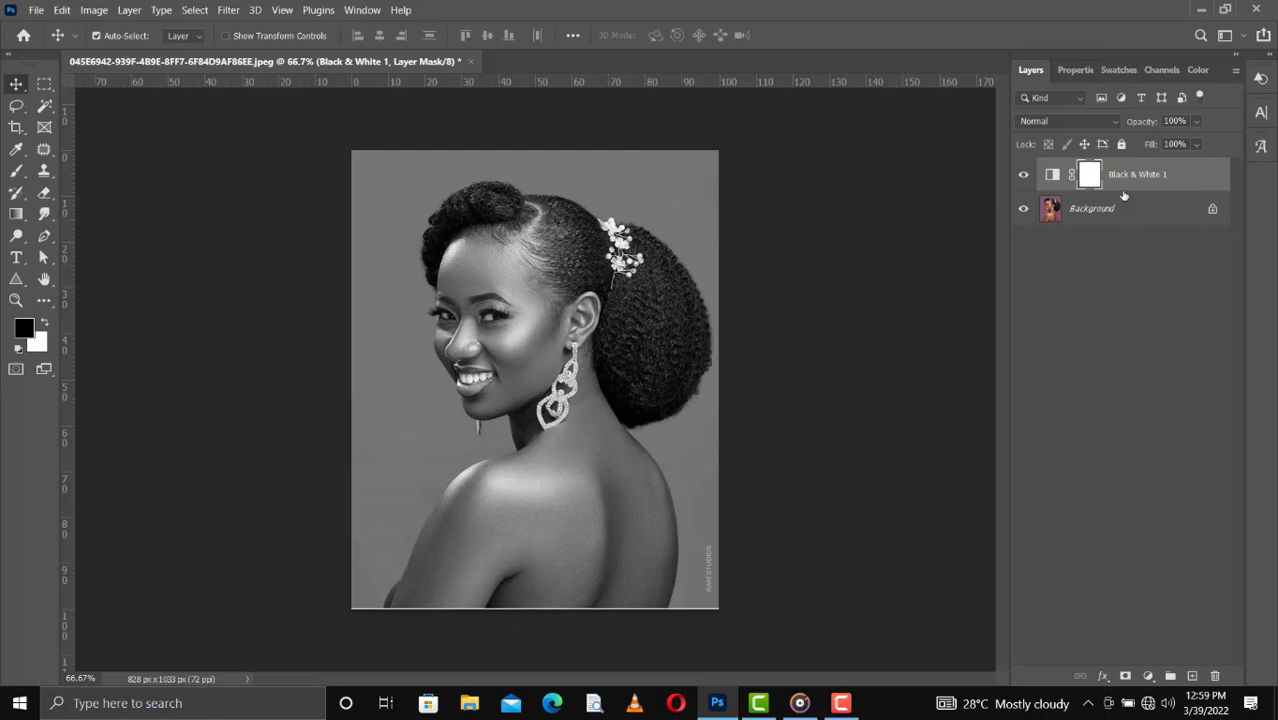
key(ctrl+j)
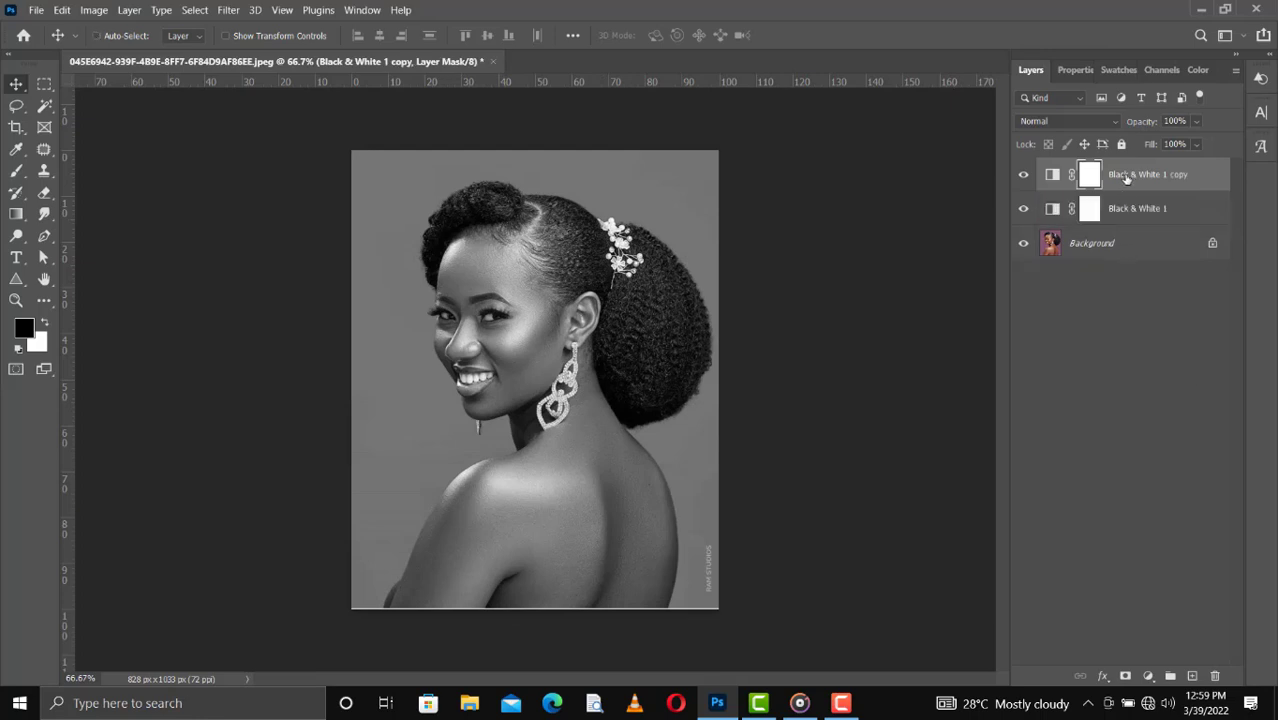
Set the blend mode of both Black & White adjustment layers to Multiply.
shift+click(1135, 210)
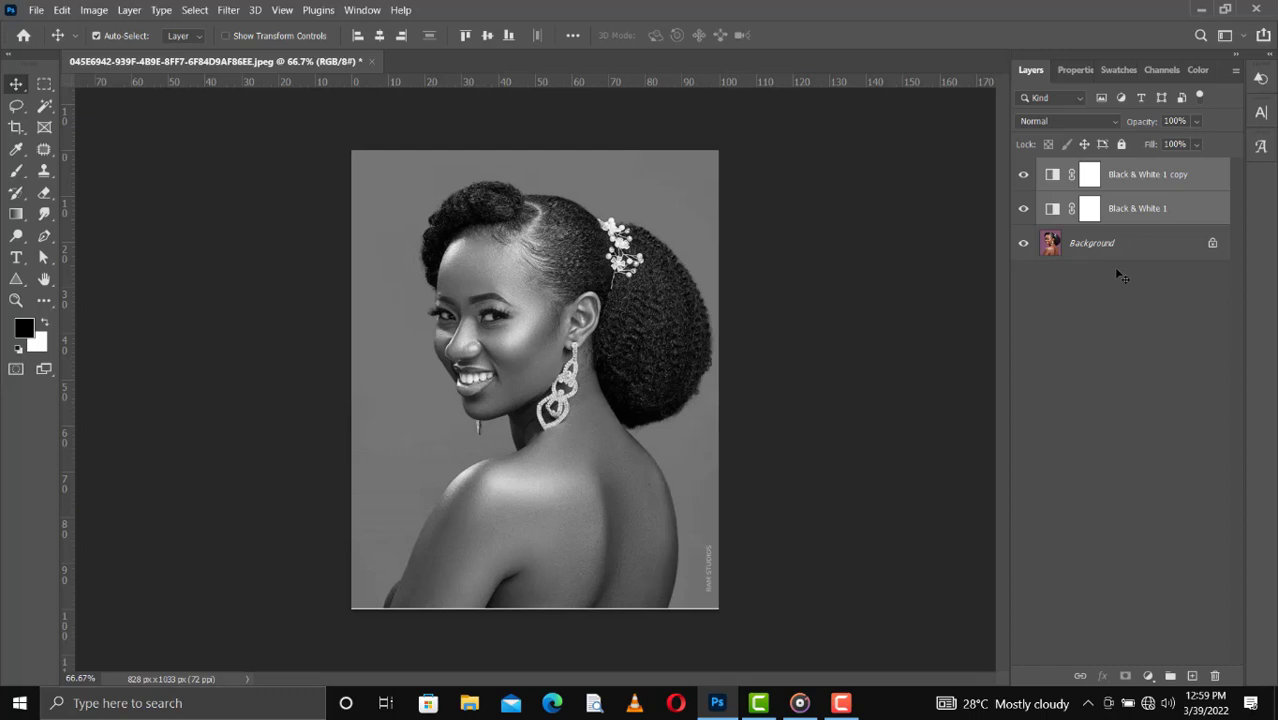
click(1112, 124)
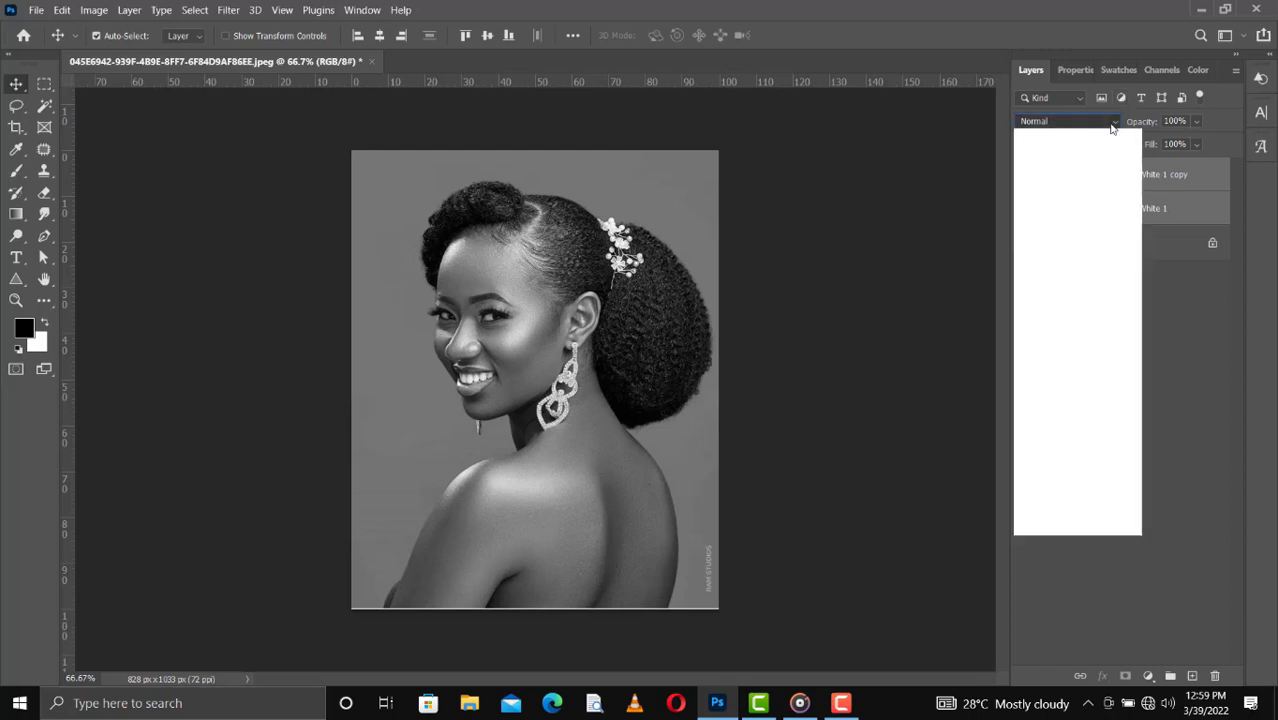
click(1031, 187)
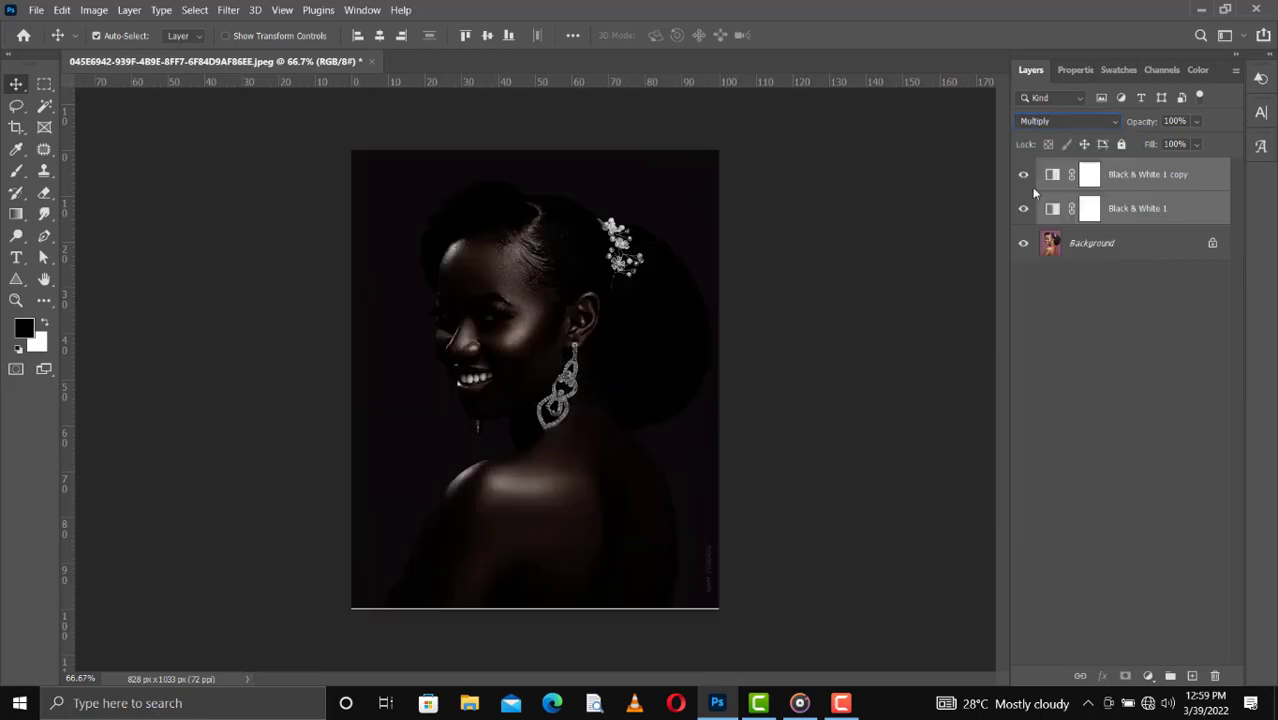
Reduce the opacity of the lower Black & White adjustment layer to 60%.
click(1131, 208)
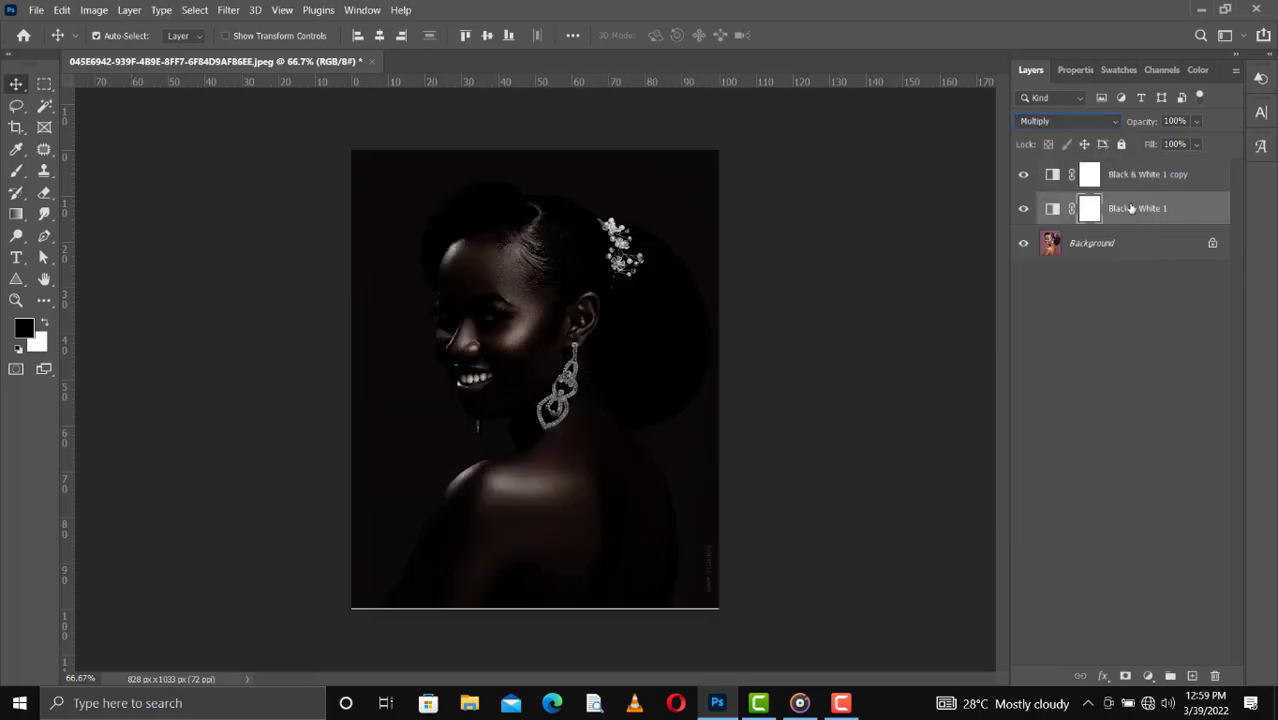
click(1121, 180)
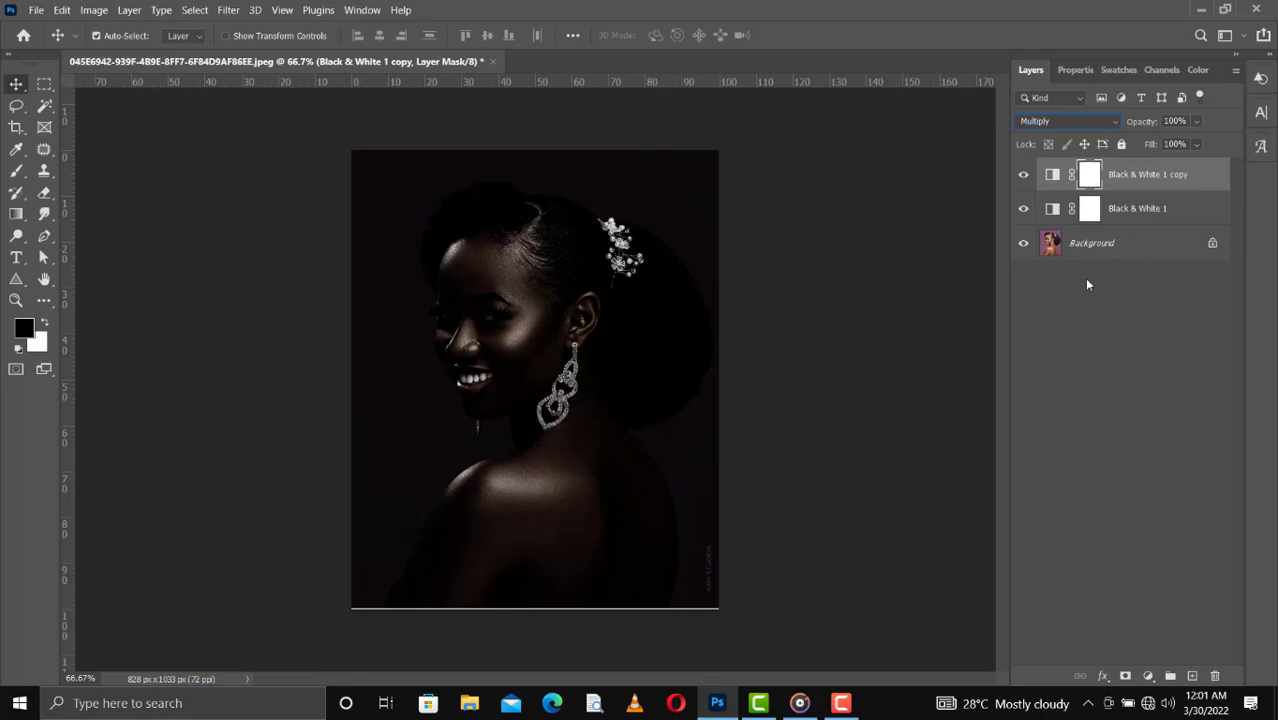
click(1120, 210)
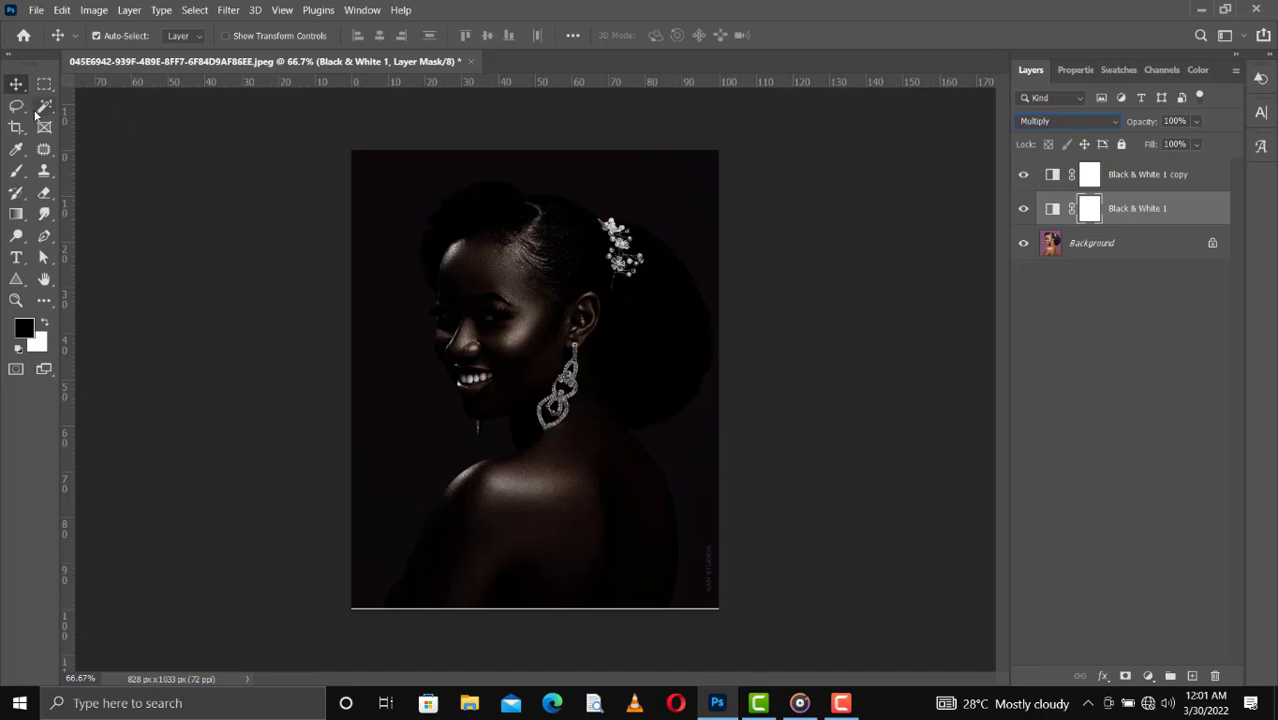
right_click(18, 84)
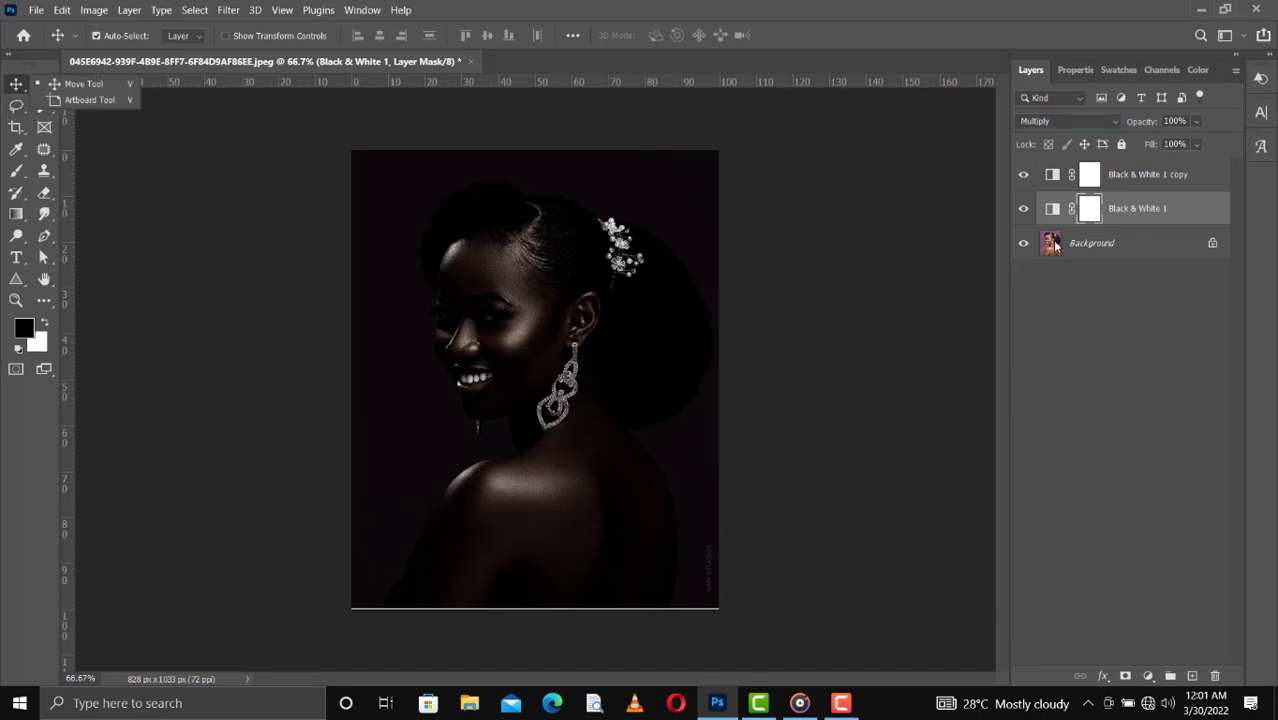
click(1138, 205)
click(1139, 209)
key(6)
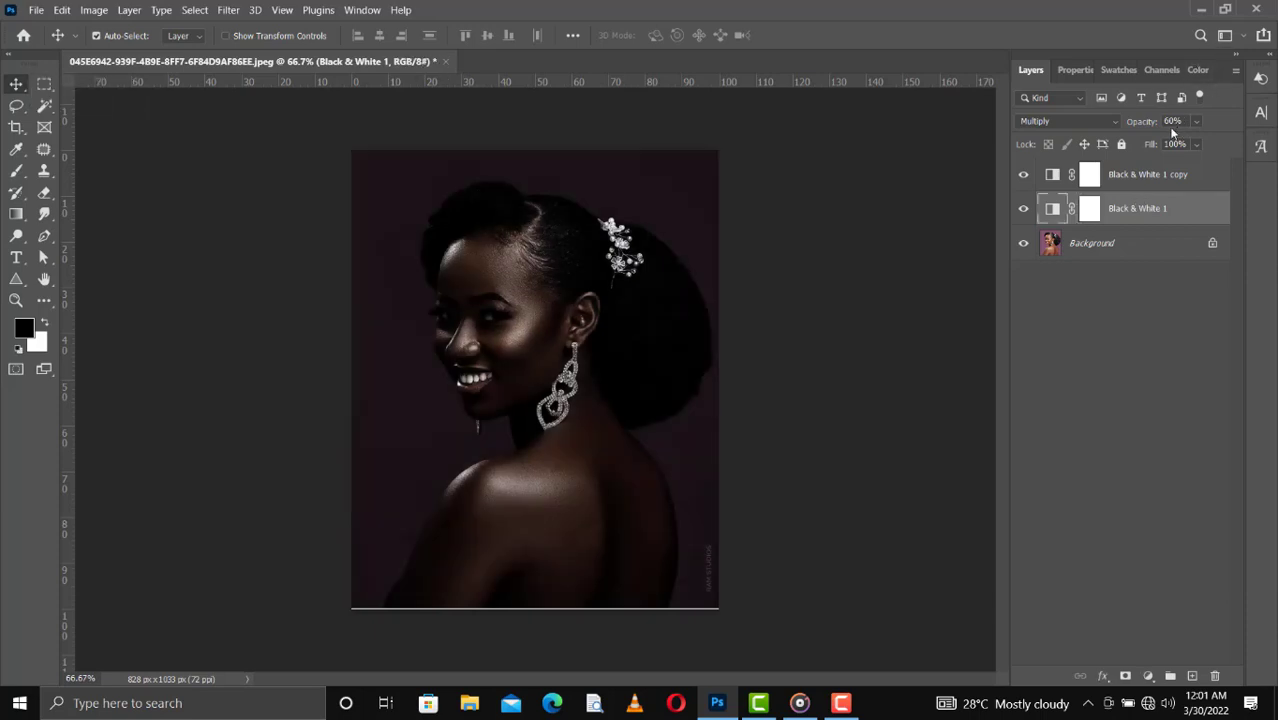
Reduce the duplicated Black & White layer's opacity to 40% and compare the portrait with and without that layer.
click(1124, 187)
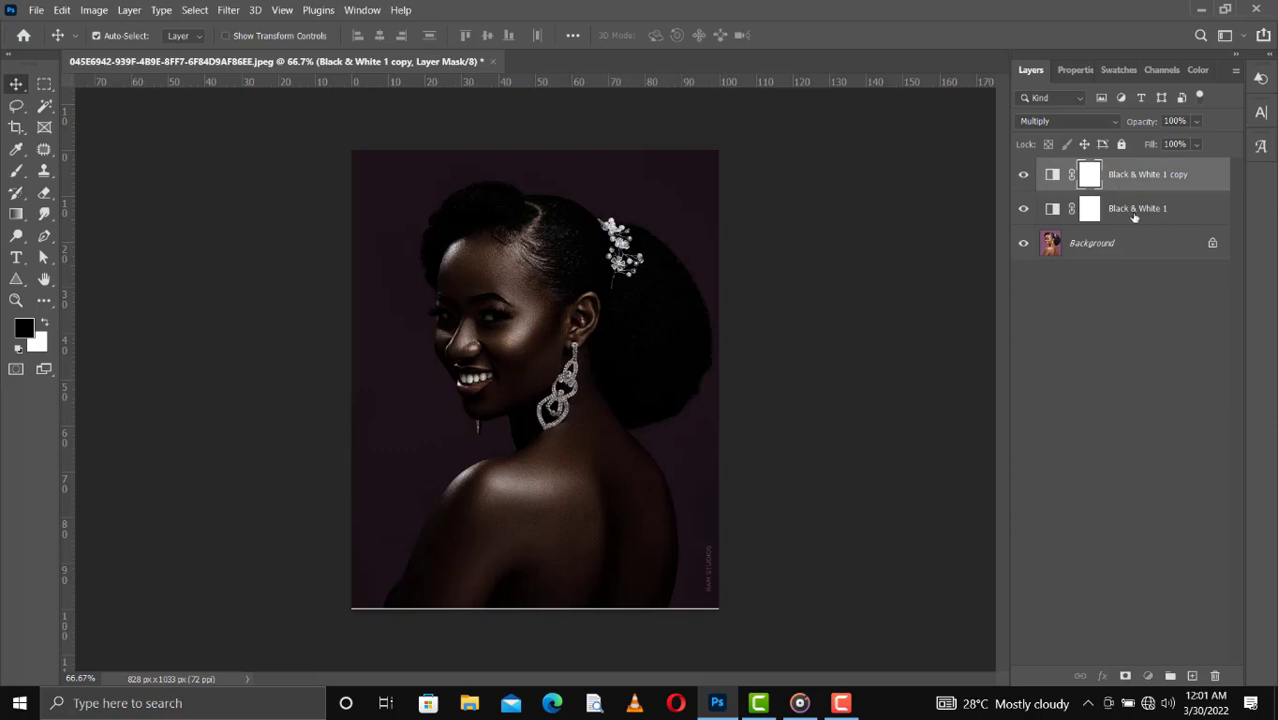
click(1134, 216)
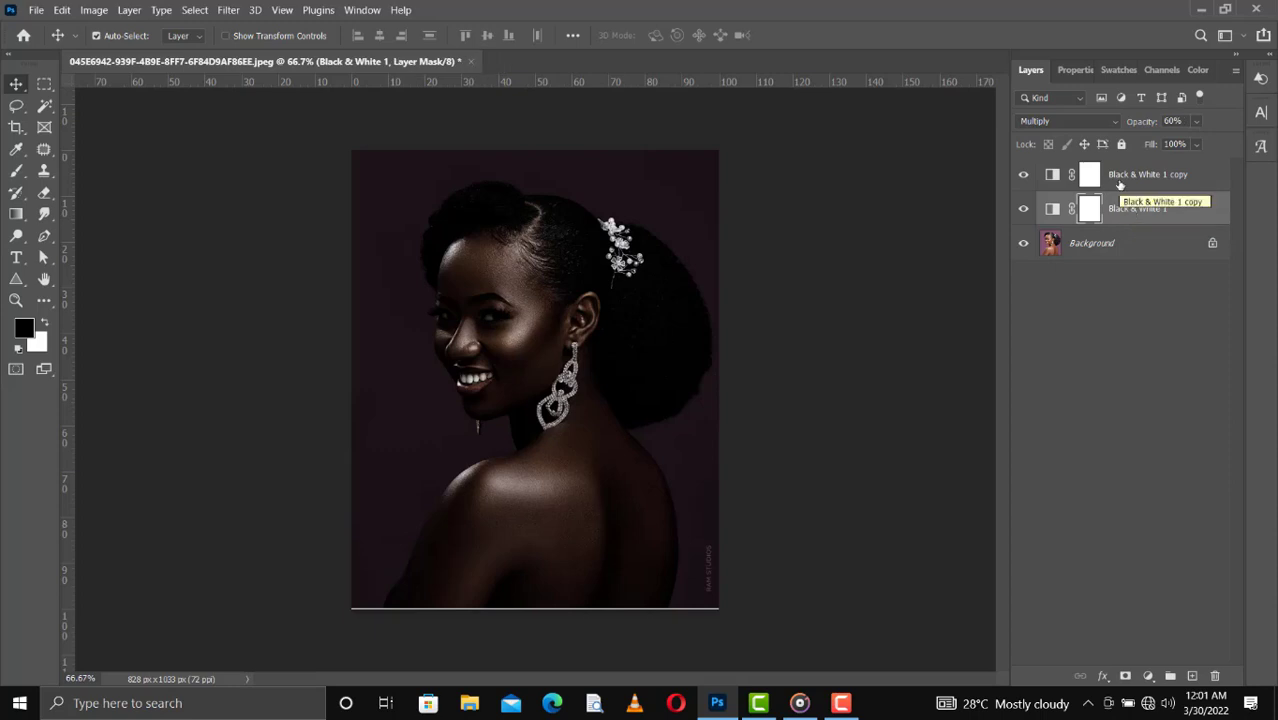
click(1119, 179)
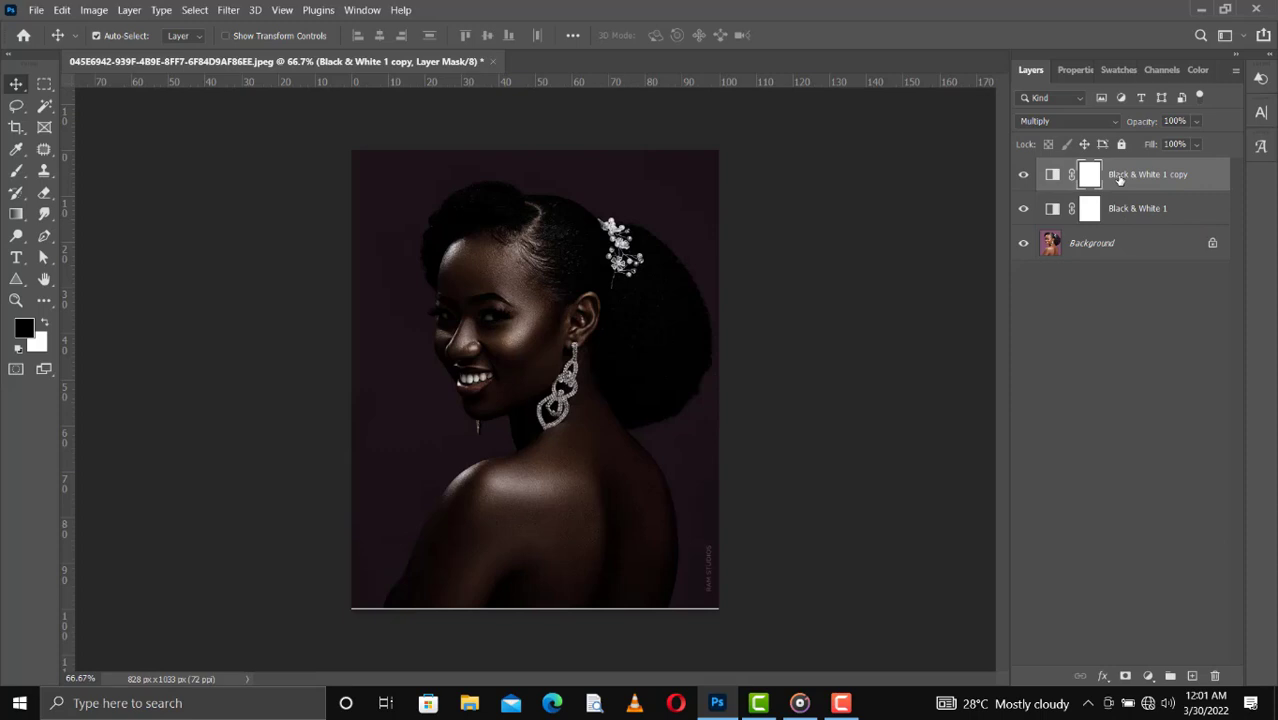
key(4)
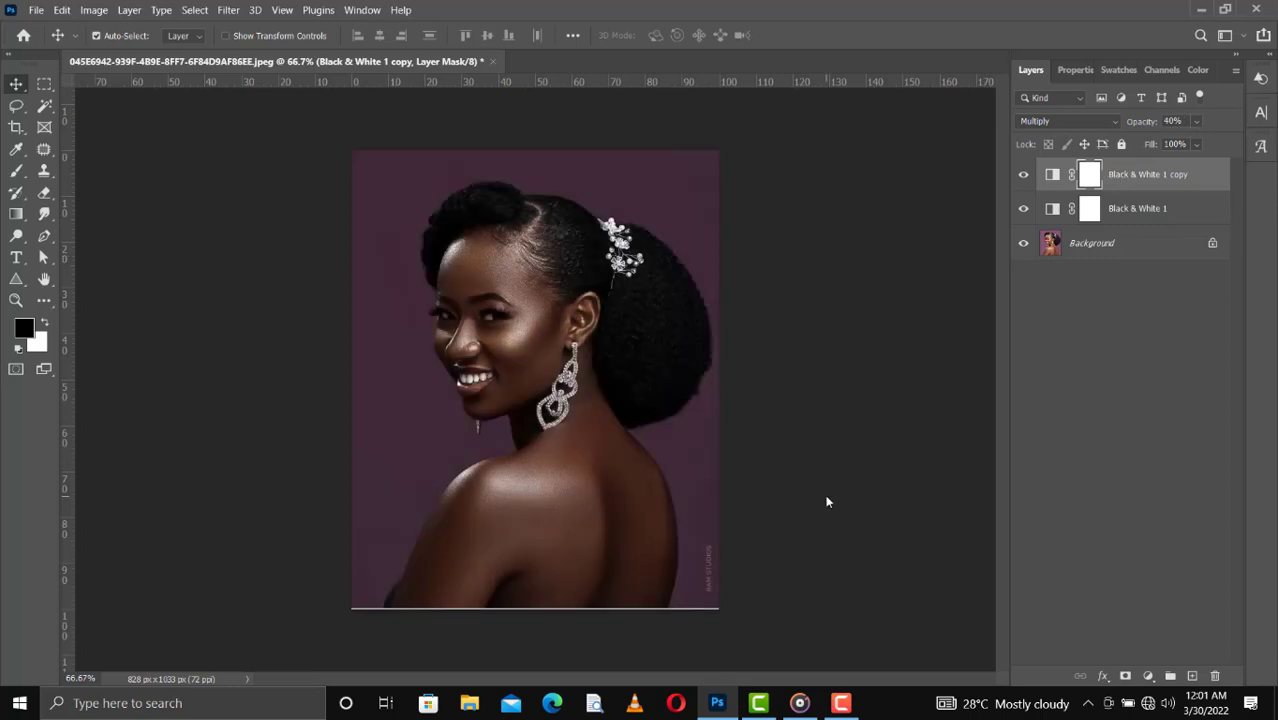
click(1023, 174)
click(1023, 174)
Add a Color Balance adjustment layer on top and set the midtones' Cyan–Red value to -10.
click(1147, 677)
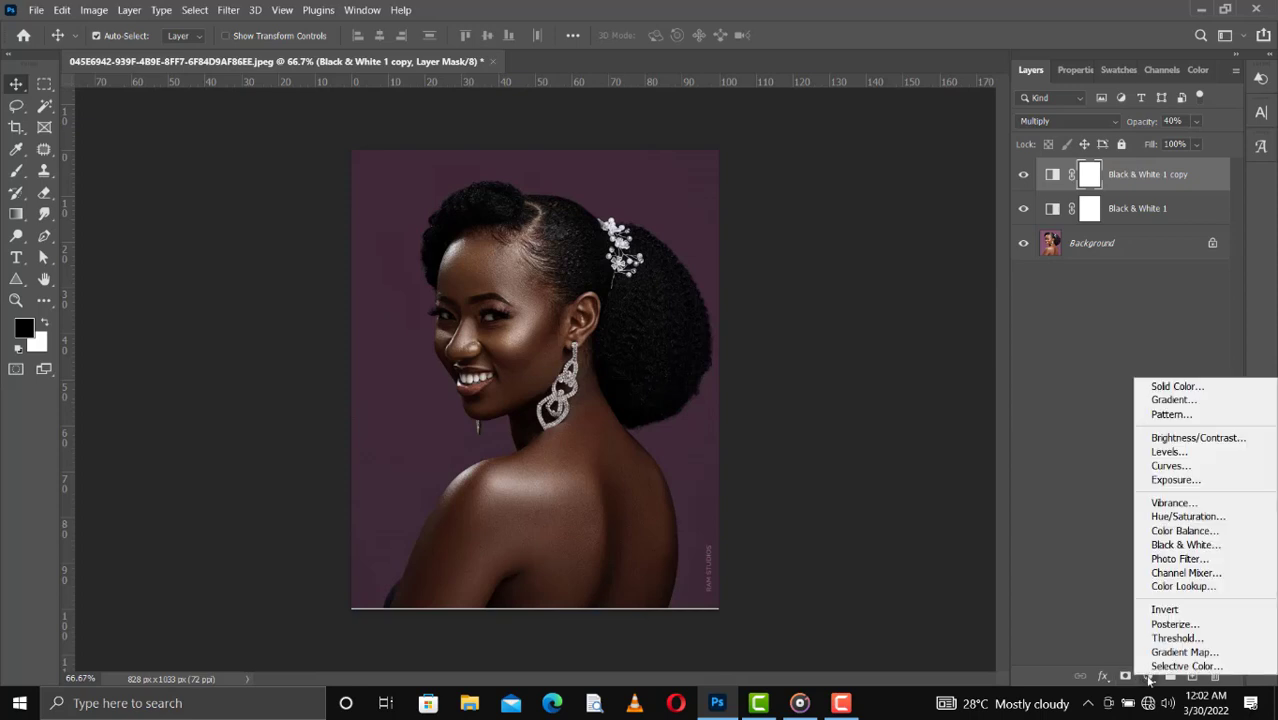
click(1184, 531)
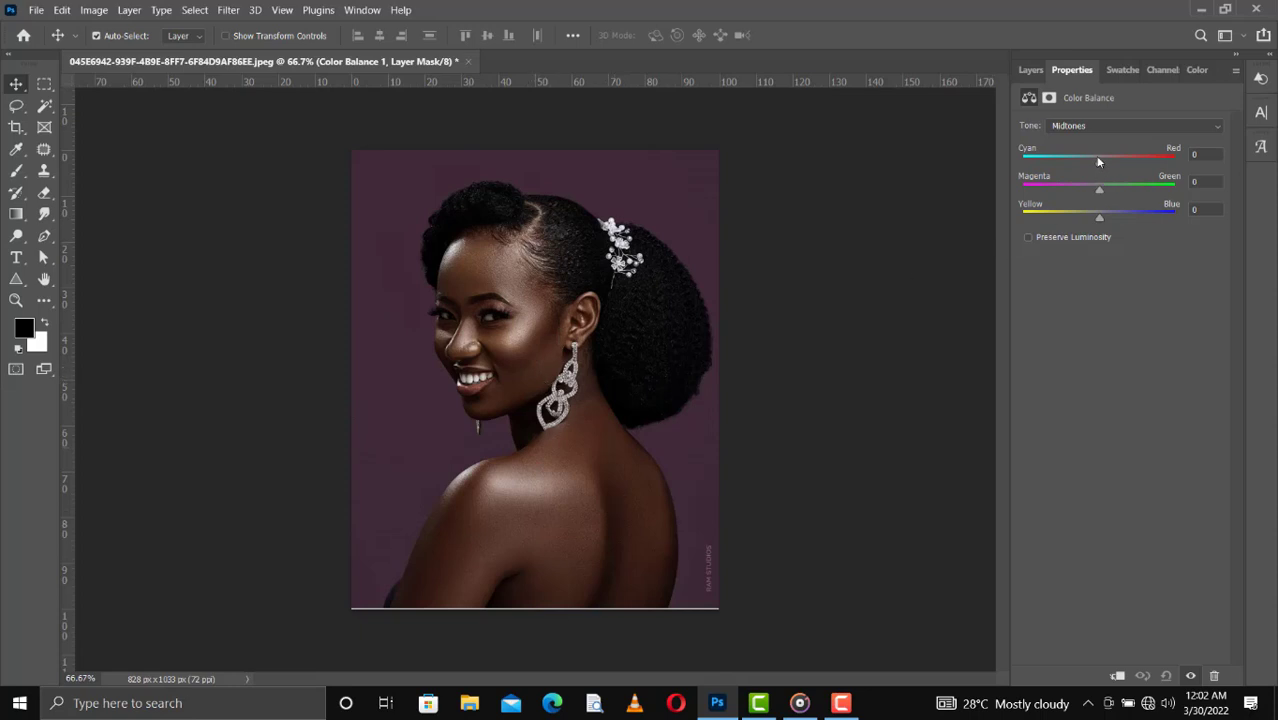
drag(1099, 163, 1094, 168)
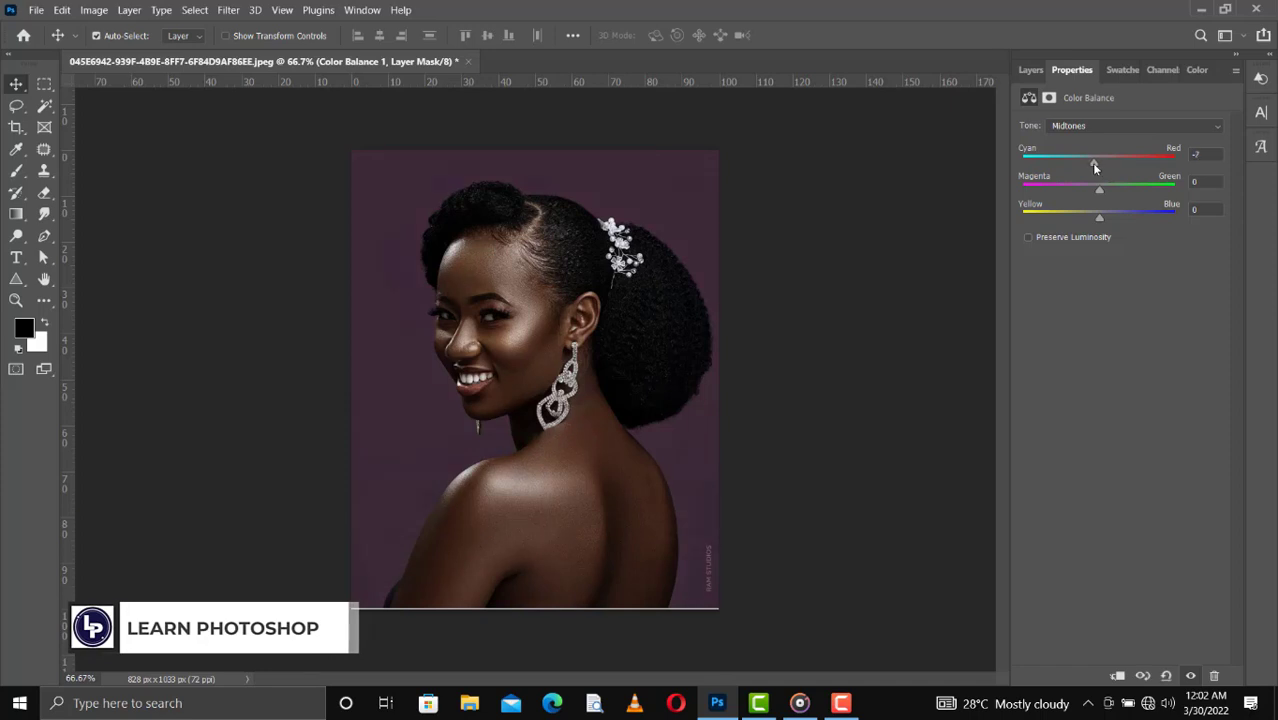
drag(1095, 168, 1091, 168)
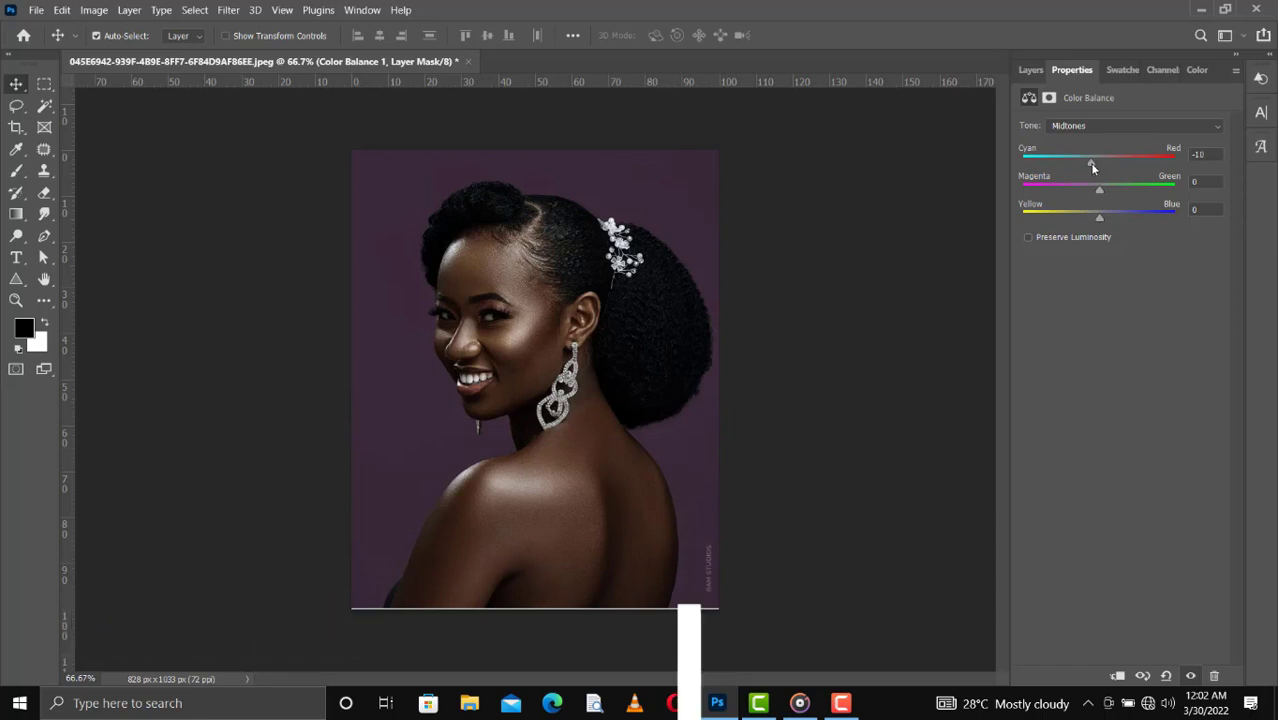
drag(1090, 166, 1092, 168)
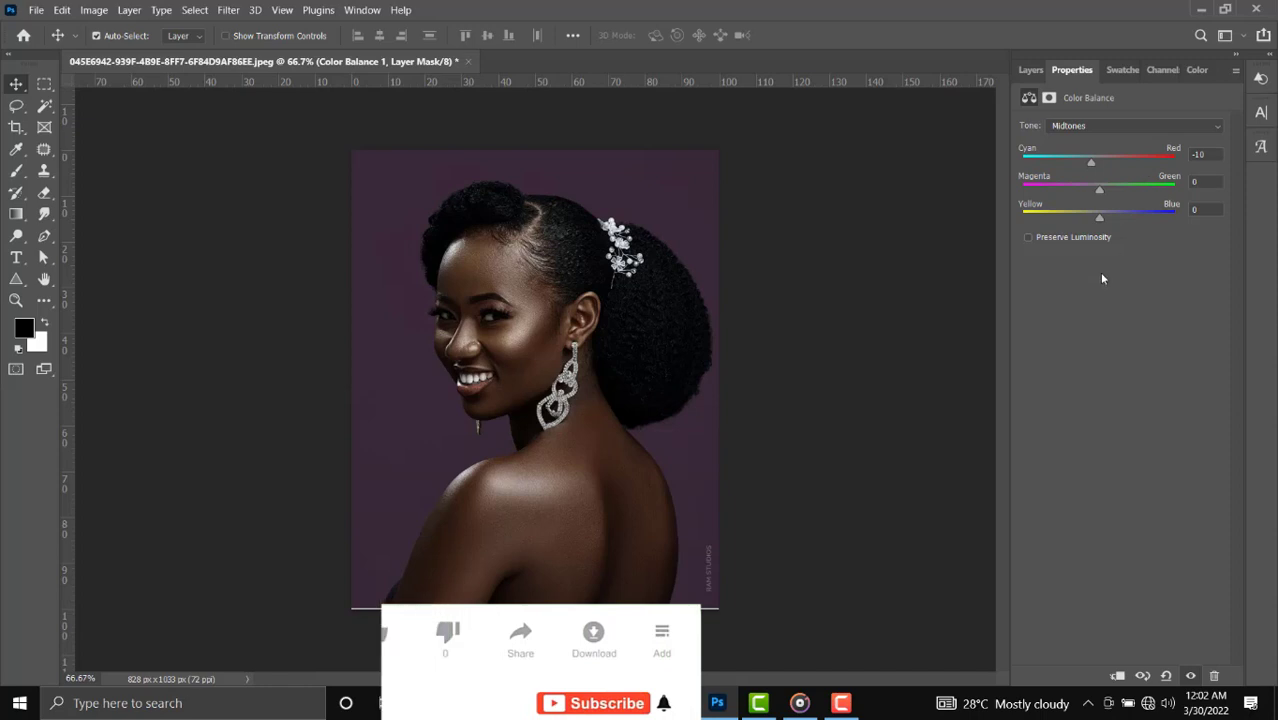
Set the Color Balance shadows' Cyan–Red value to -4 and compare the portrait with and without the adjustment.
click(1090, 126)
click(1082, 136)
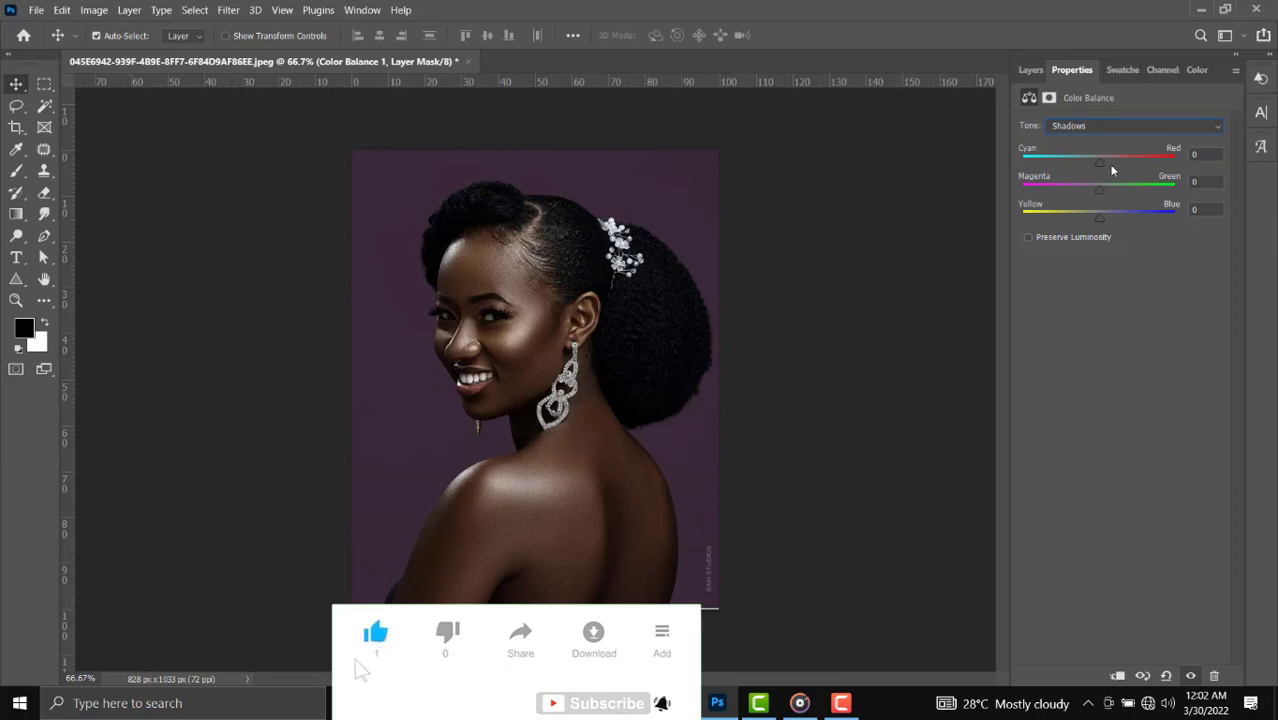
drag(1099, 162, 1096, 162)
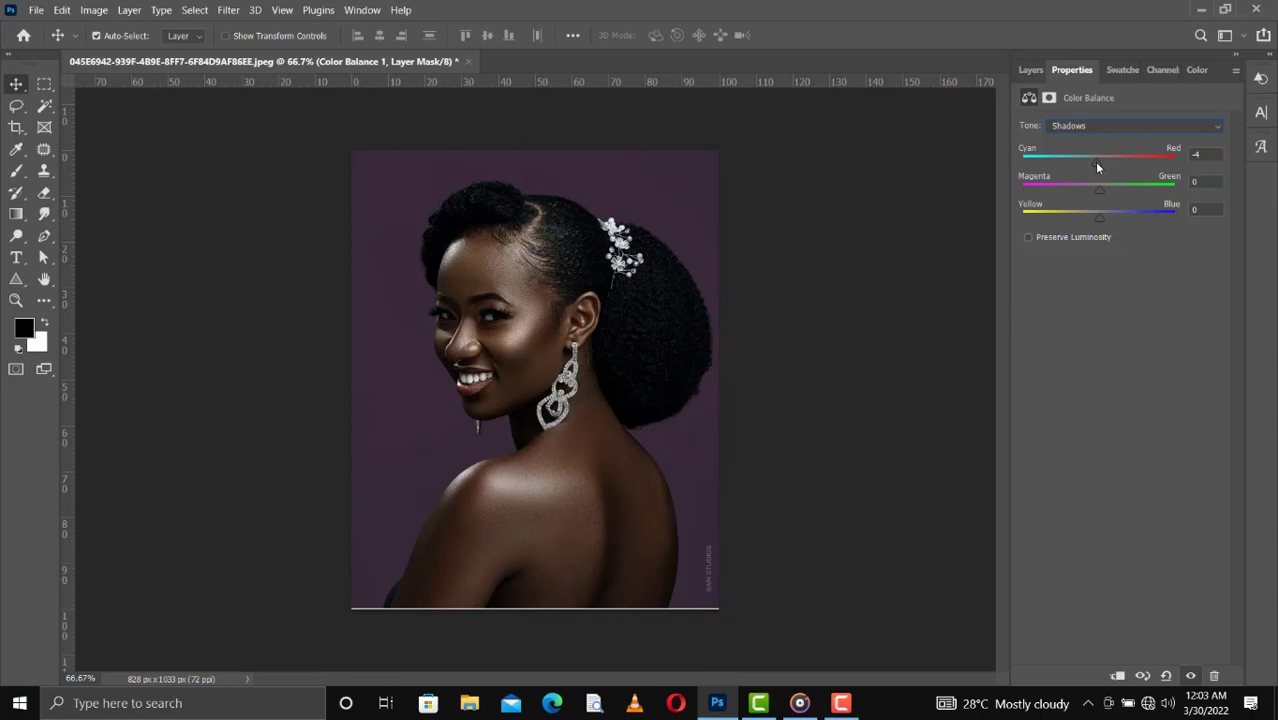
click(1031, 74)
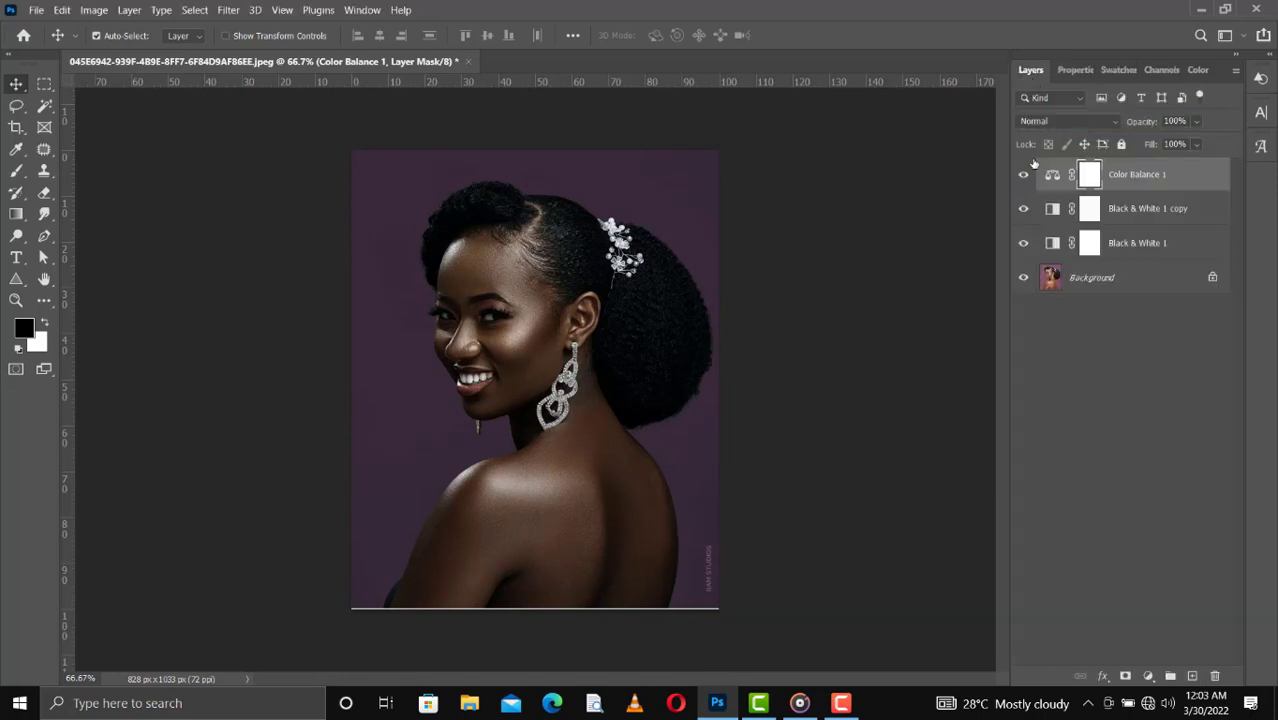
click(1023, 176)
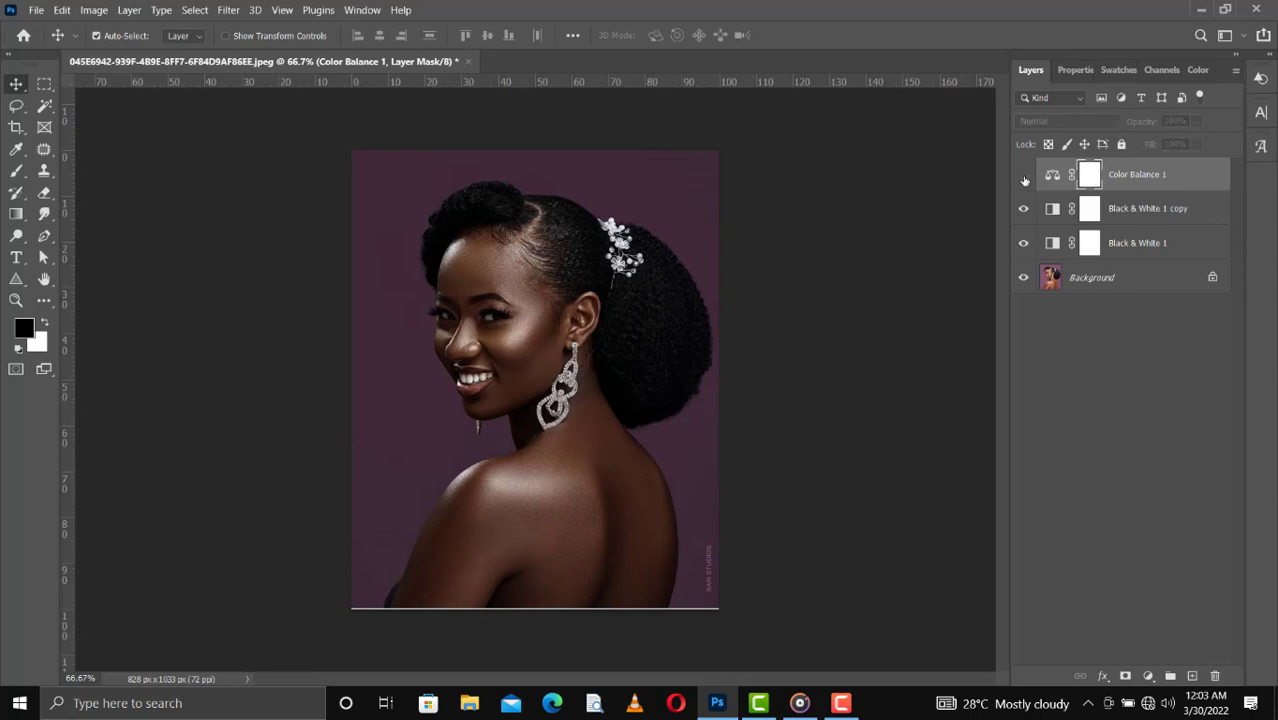
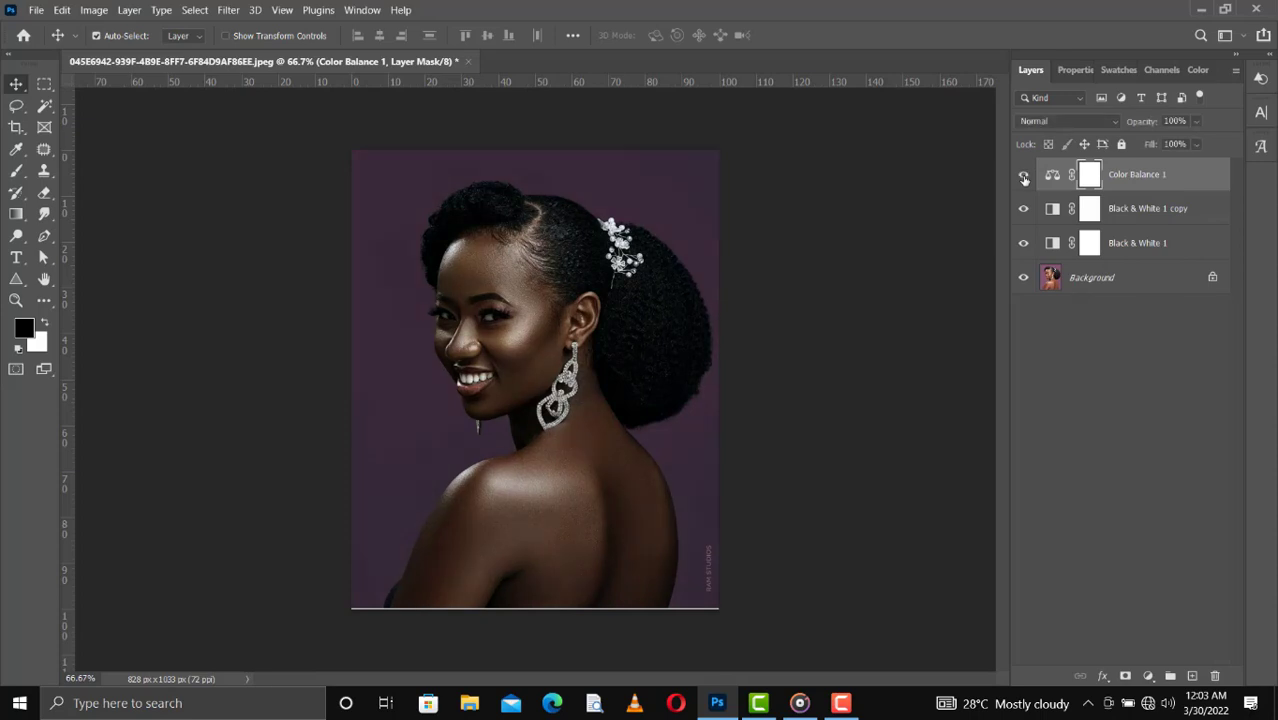
click(1023, 177)
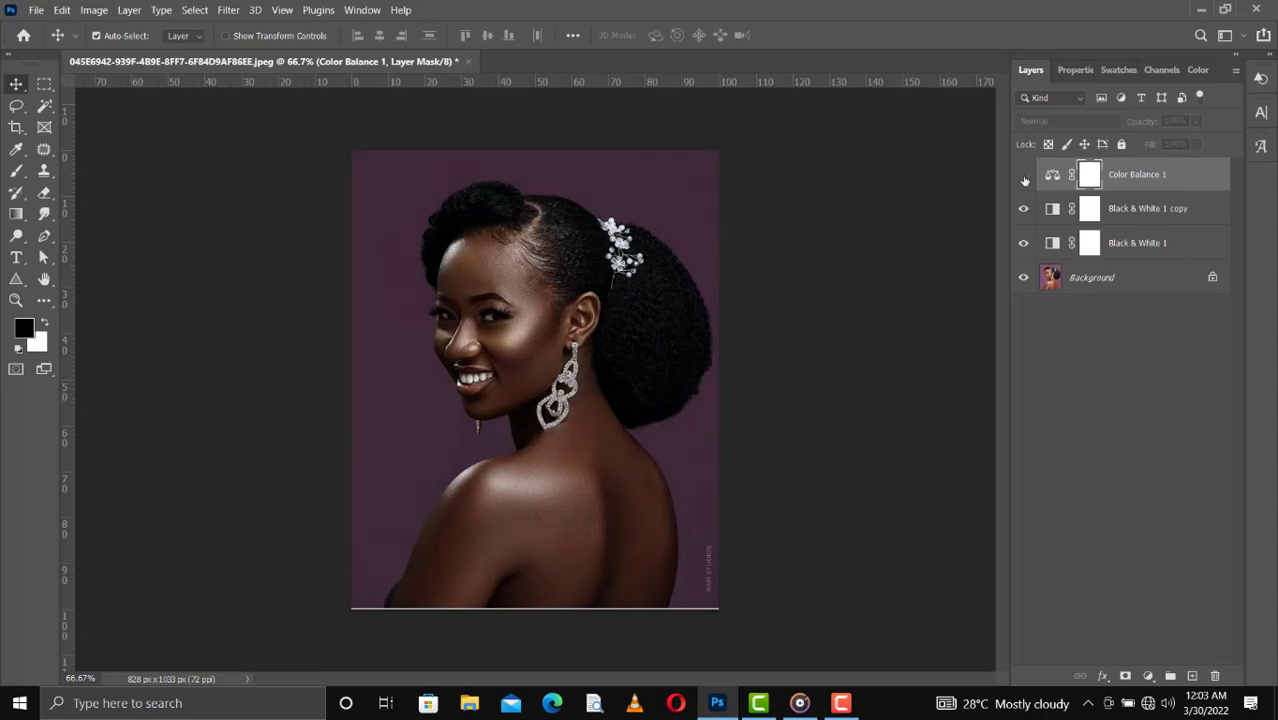
click(1023, 177)
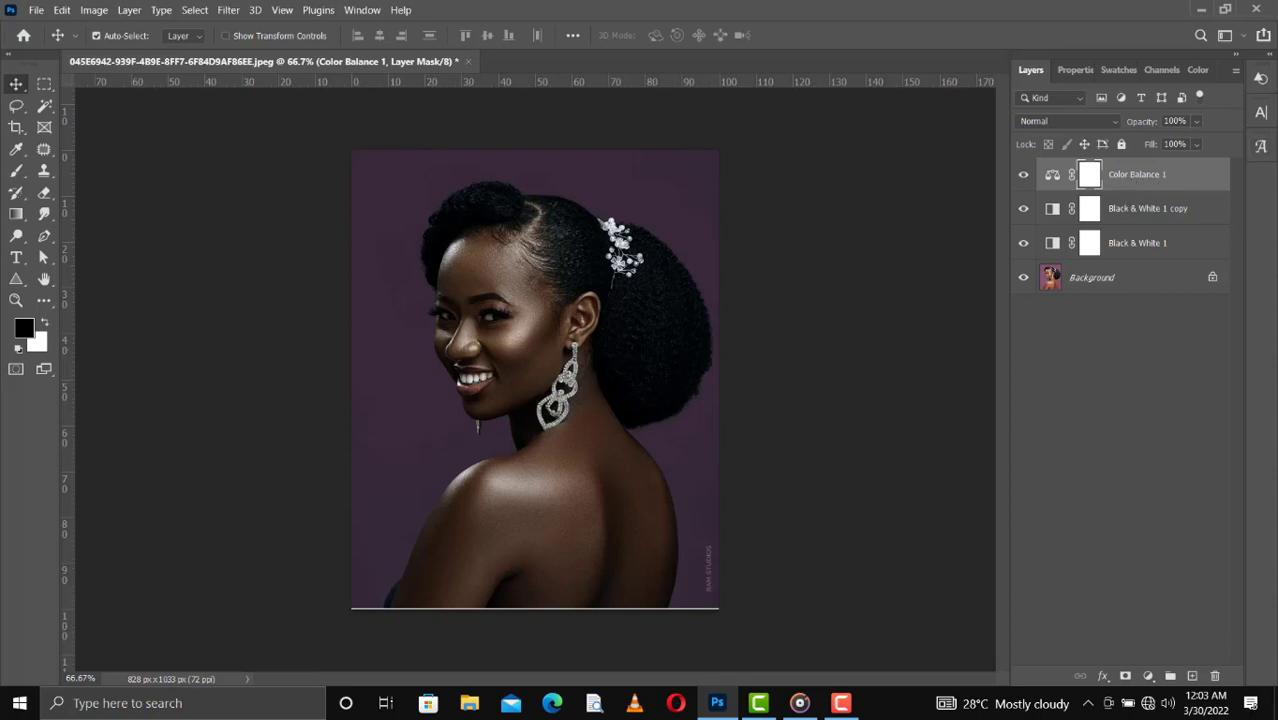
Add another Black & White adjustment layer above the Color Balance layer, with Yellows at 160 and Reds at 70.
click(1148, 677)
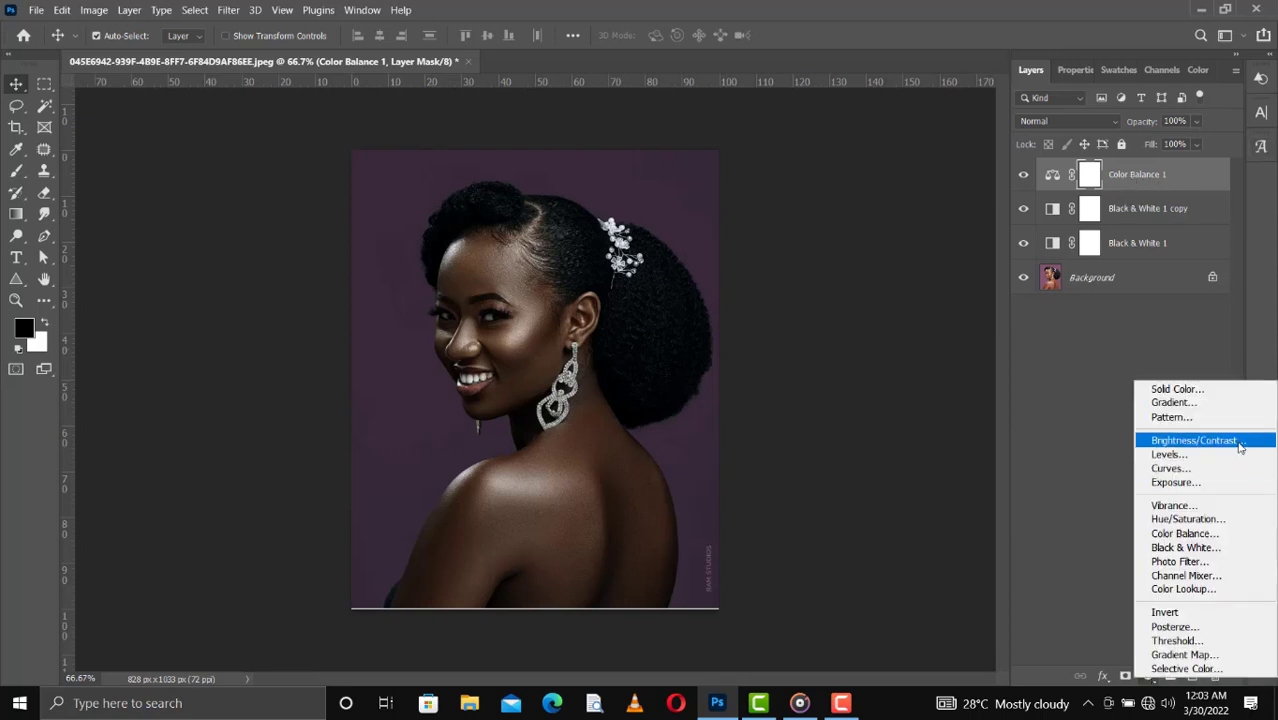
click(1184, 534)
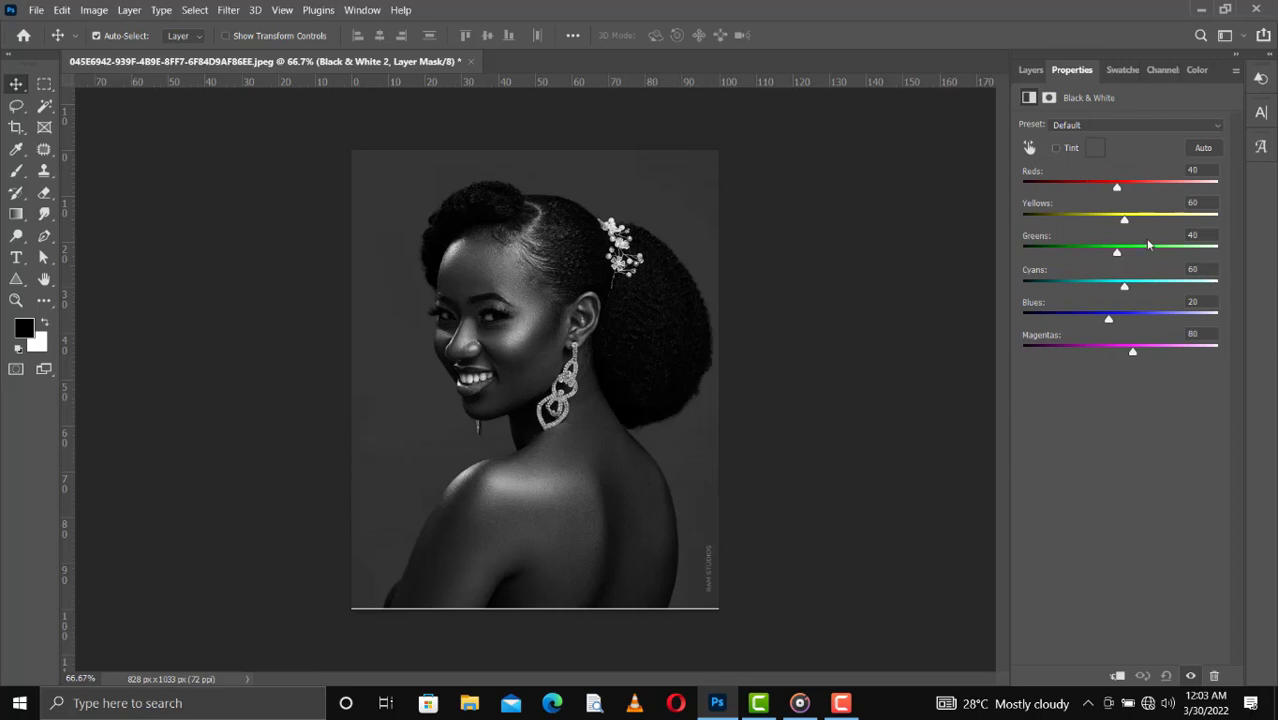
drag(1126, 222, 1159, 224)
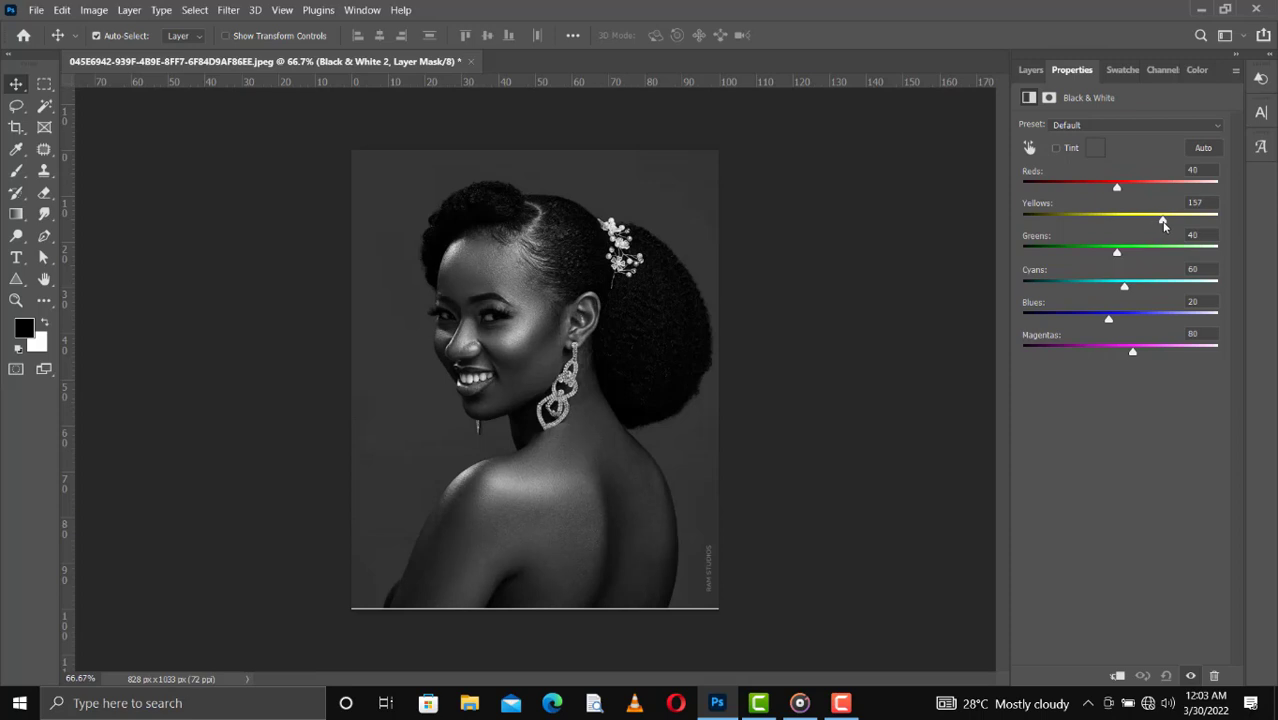
click(1194, 203)
text(160)
drag(1120, 193, 1127, 193)
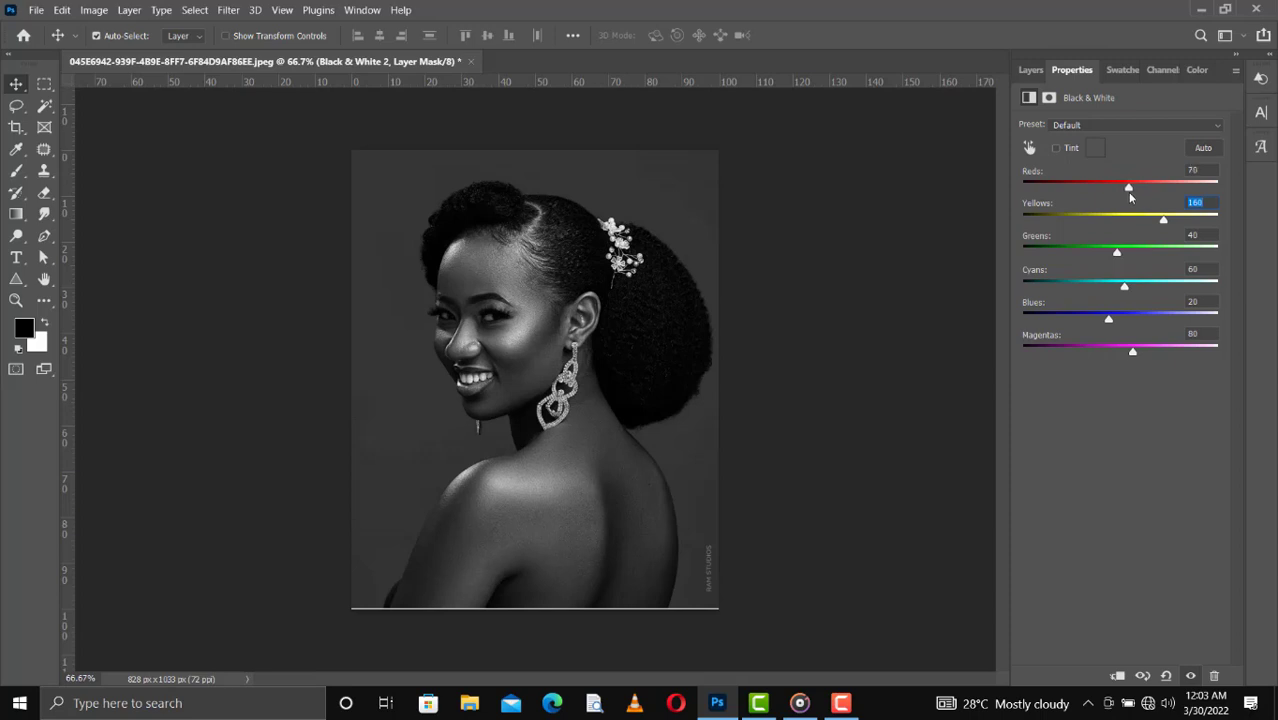
click(1031, 71)
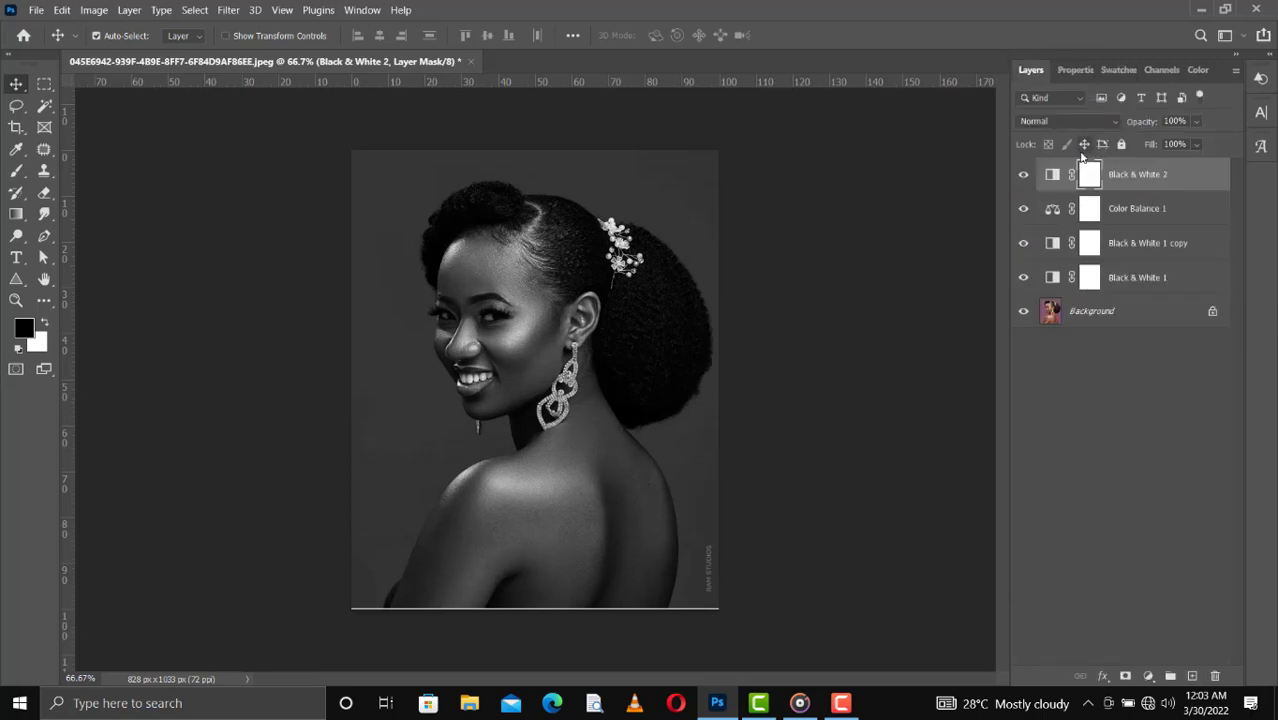
Set the topmost Black & White layer's blend mode to Multiply and its opacity to 30%.
click(1048, 122)
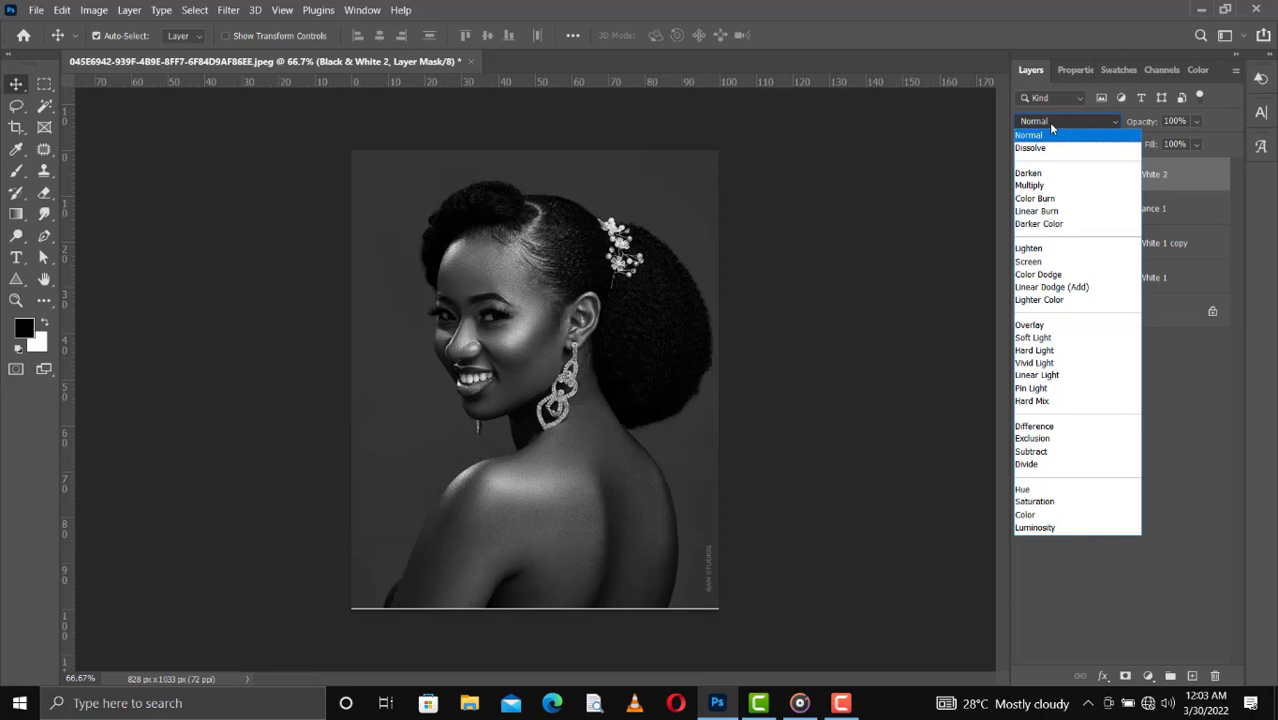
click(1033, 188)
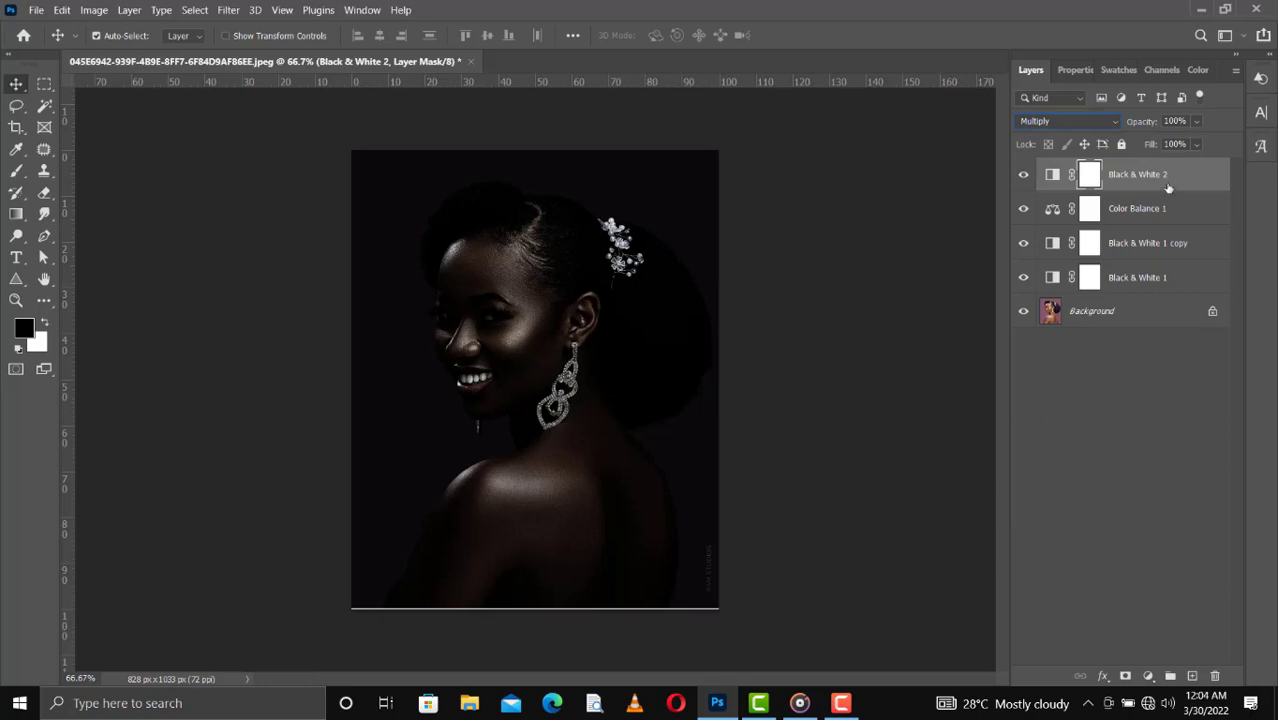
click(1197, 122)
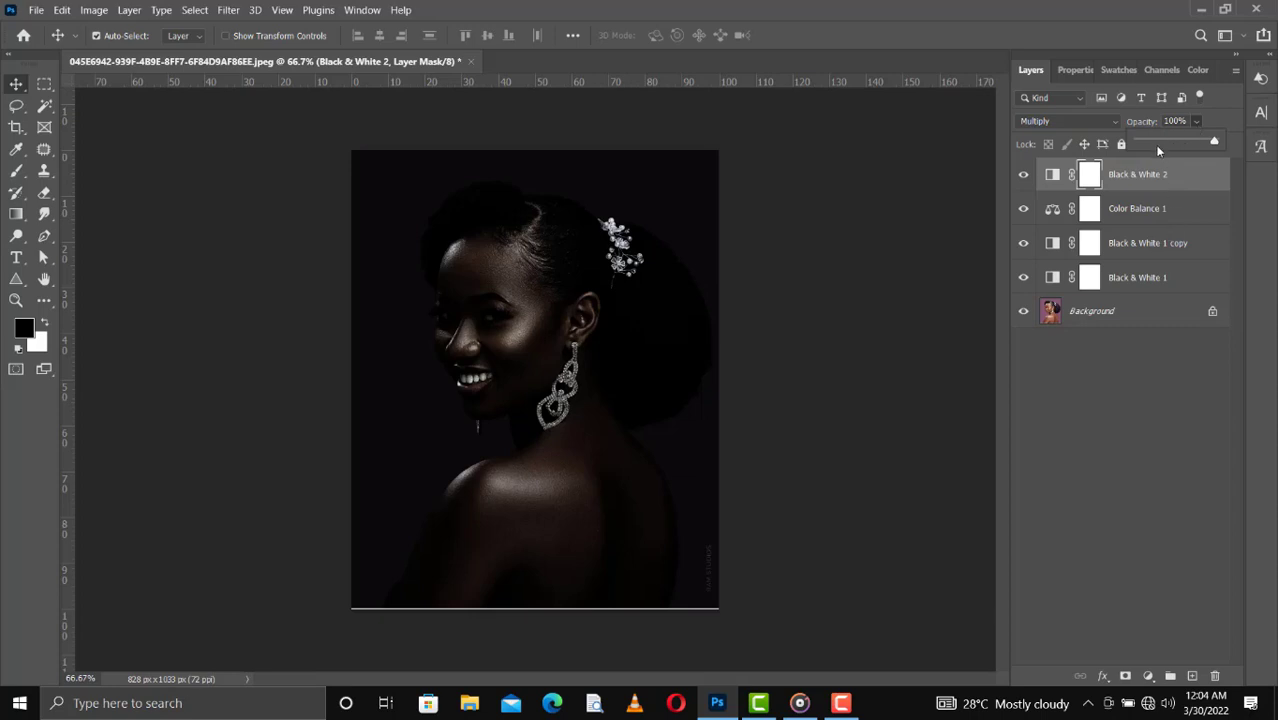
click(1153, 142)
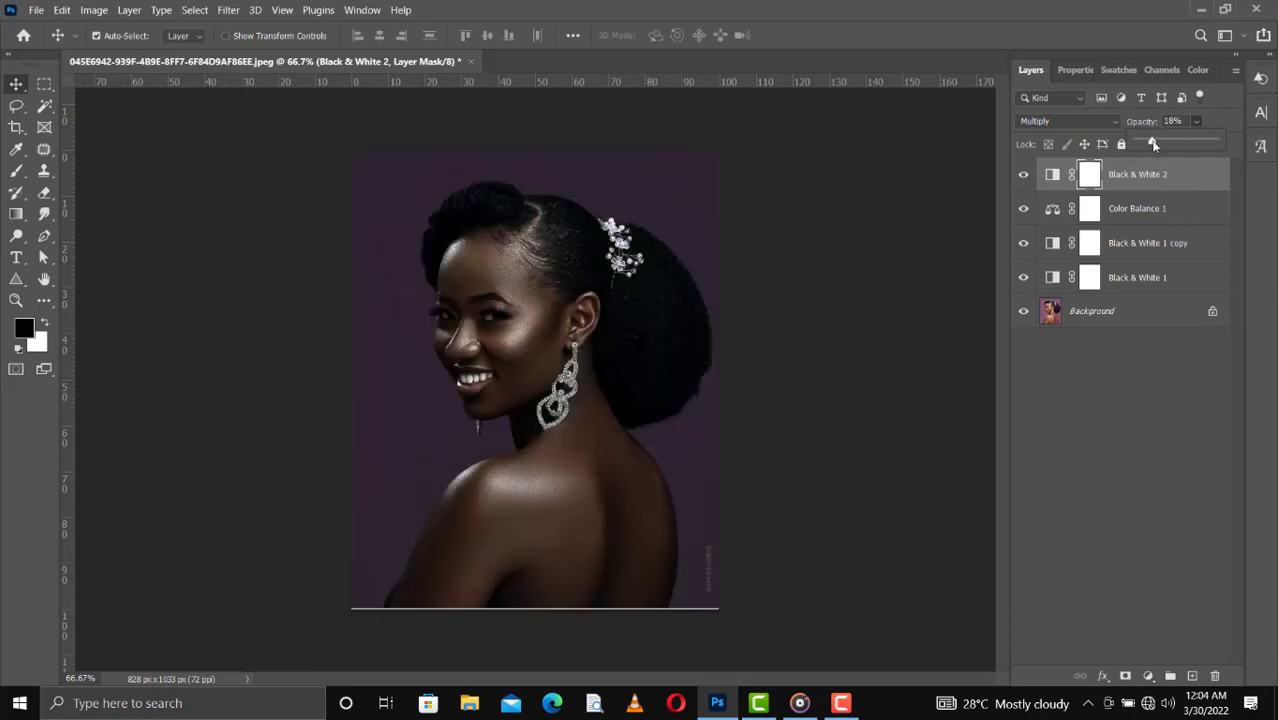
drag(1155, 144, 1157, 145)
drag(1162, 143, 1159, 144)
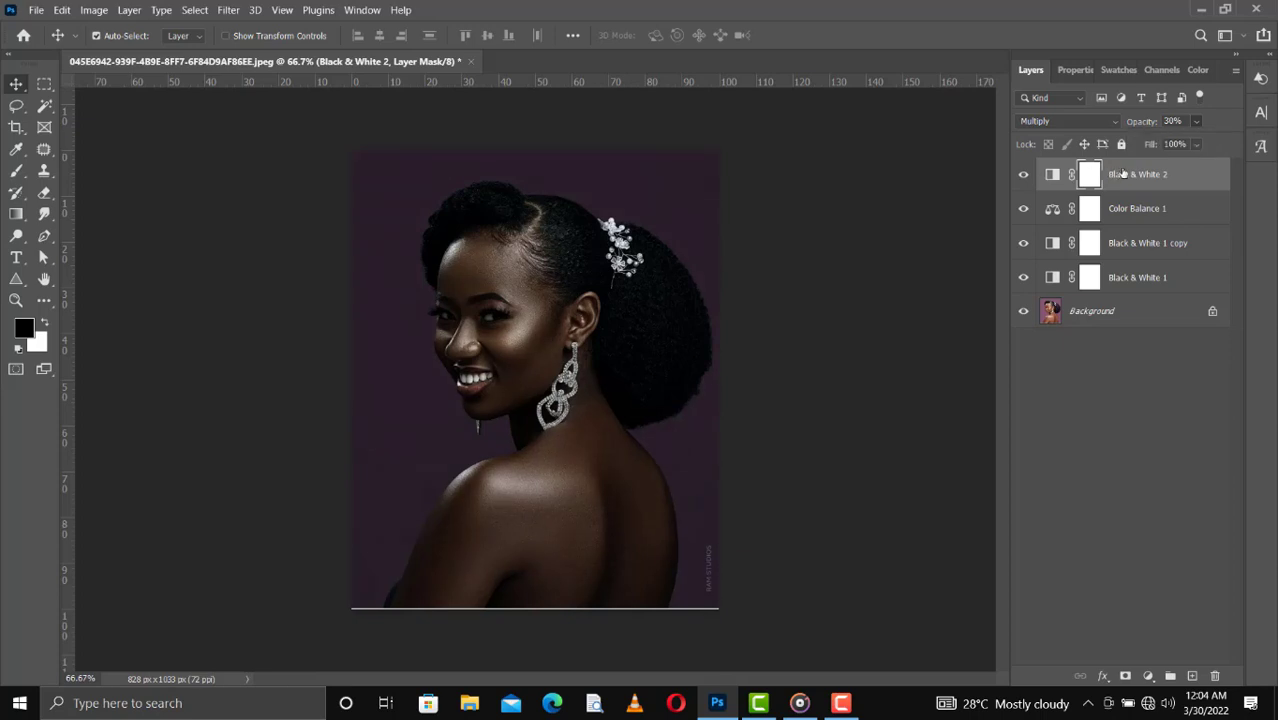
click(1123, 174)
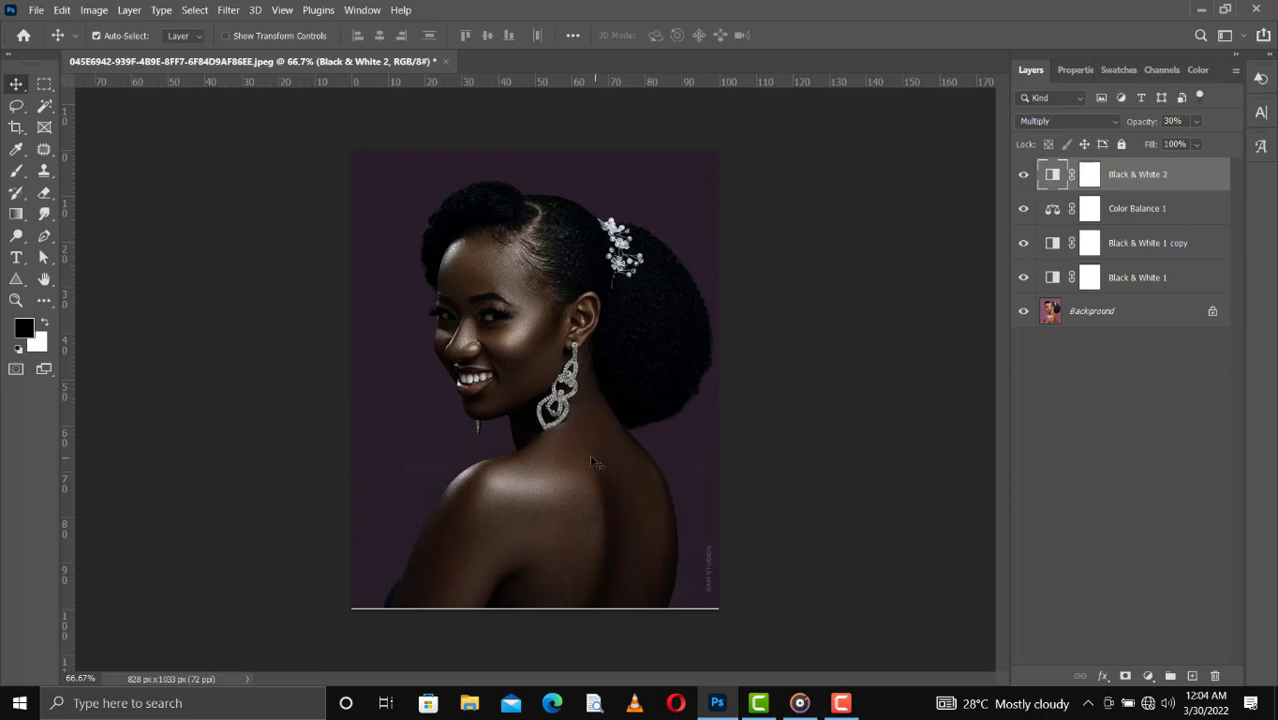
Compare the portrait with and without the topmost Black & White layer and recheck its Multiply blend mode.
click(1024, 175)
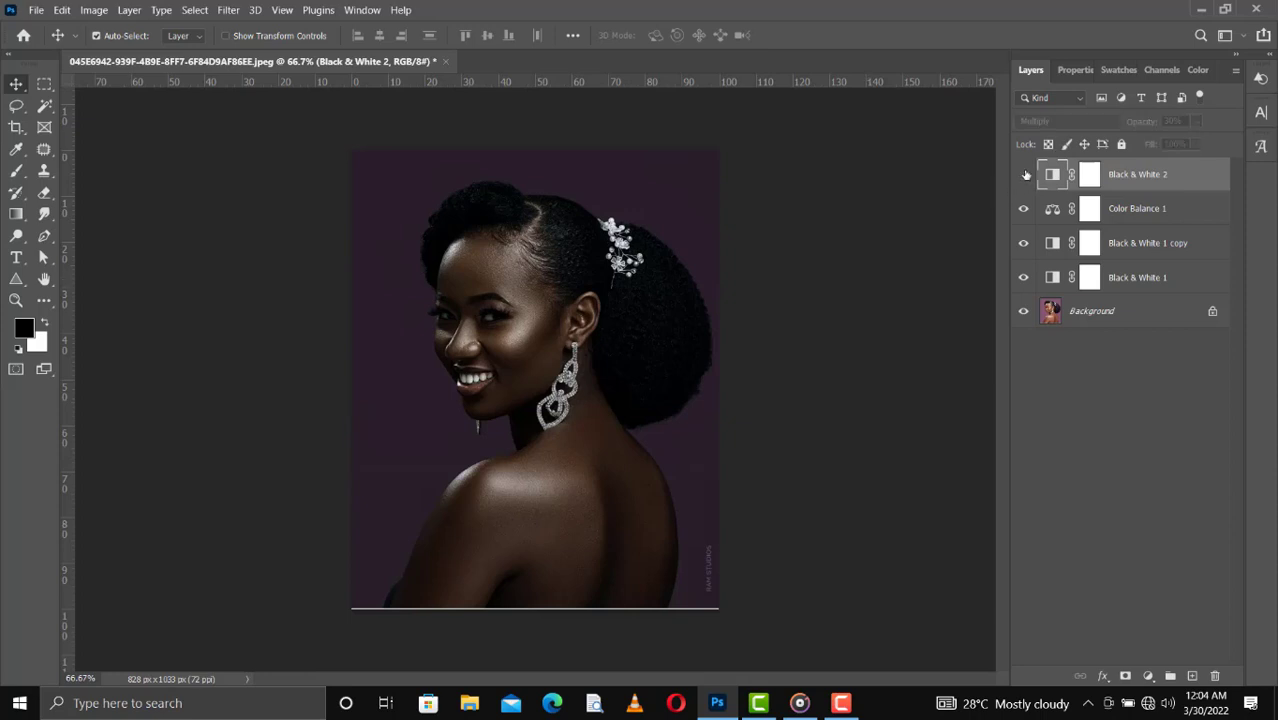
click(1024, 175)
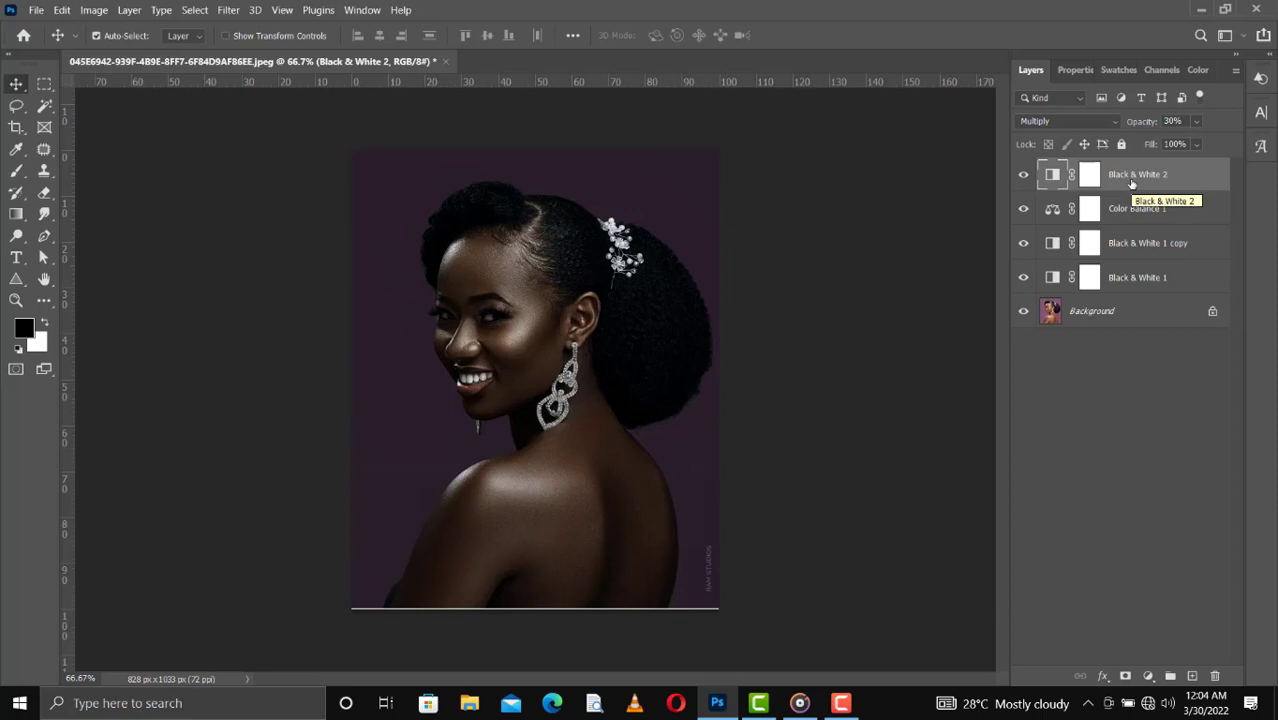
click(1099, 118)
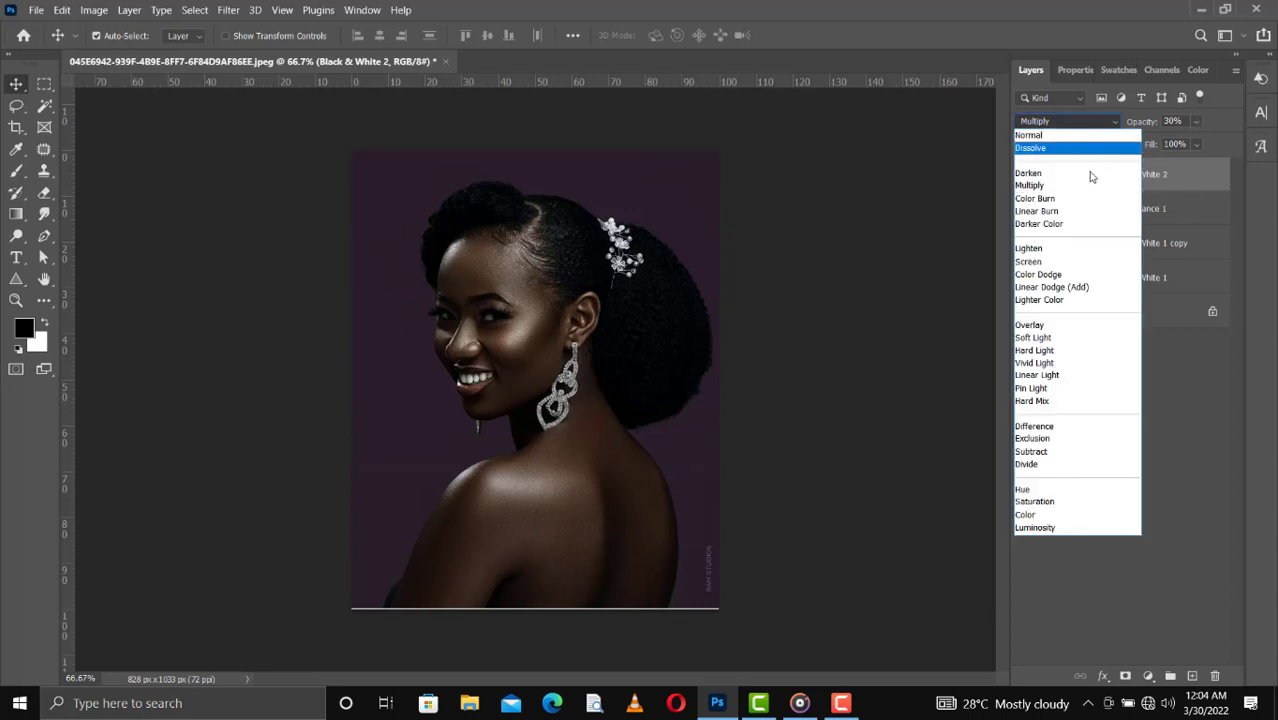
click(1085, 185)
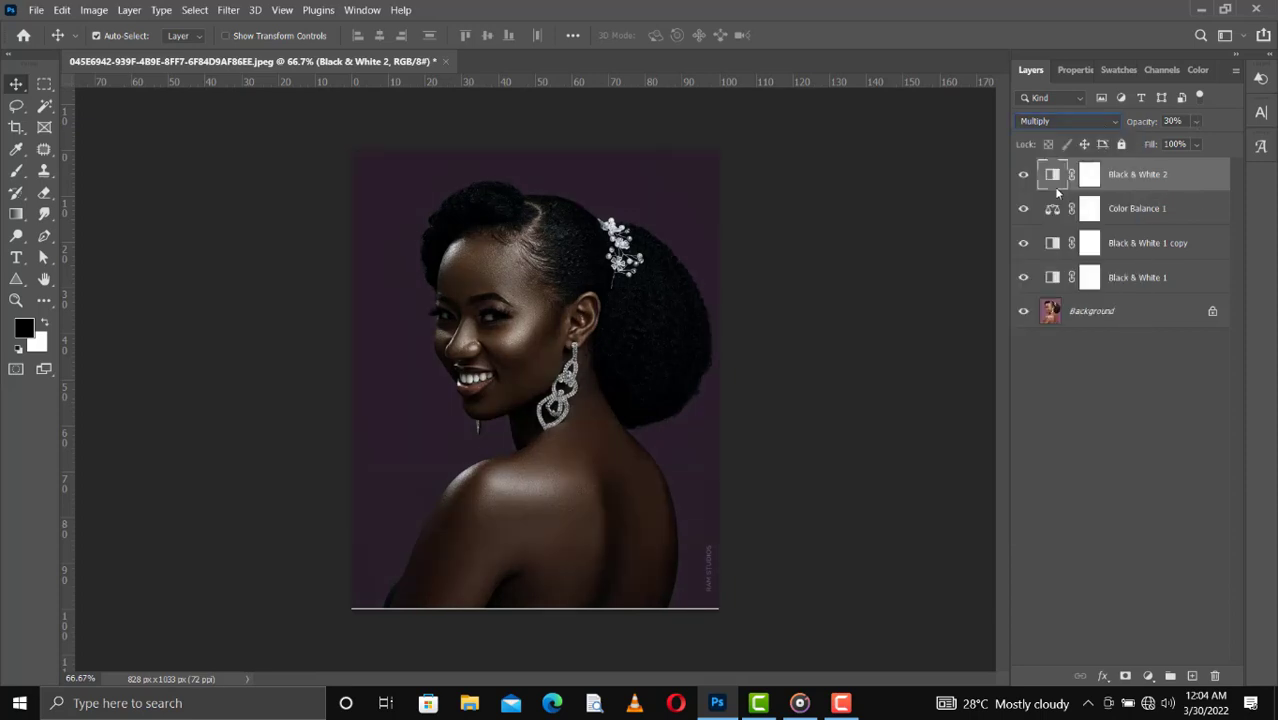
Add a Brightness/Contrast adjustment layer on top with Brightness 31 and Contrast 10, and compare the portrait with and without it.
click(1148, 676)
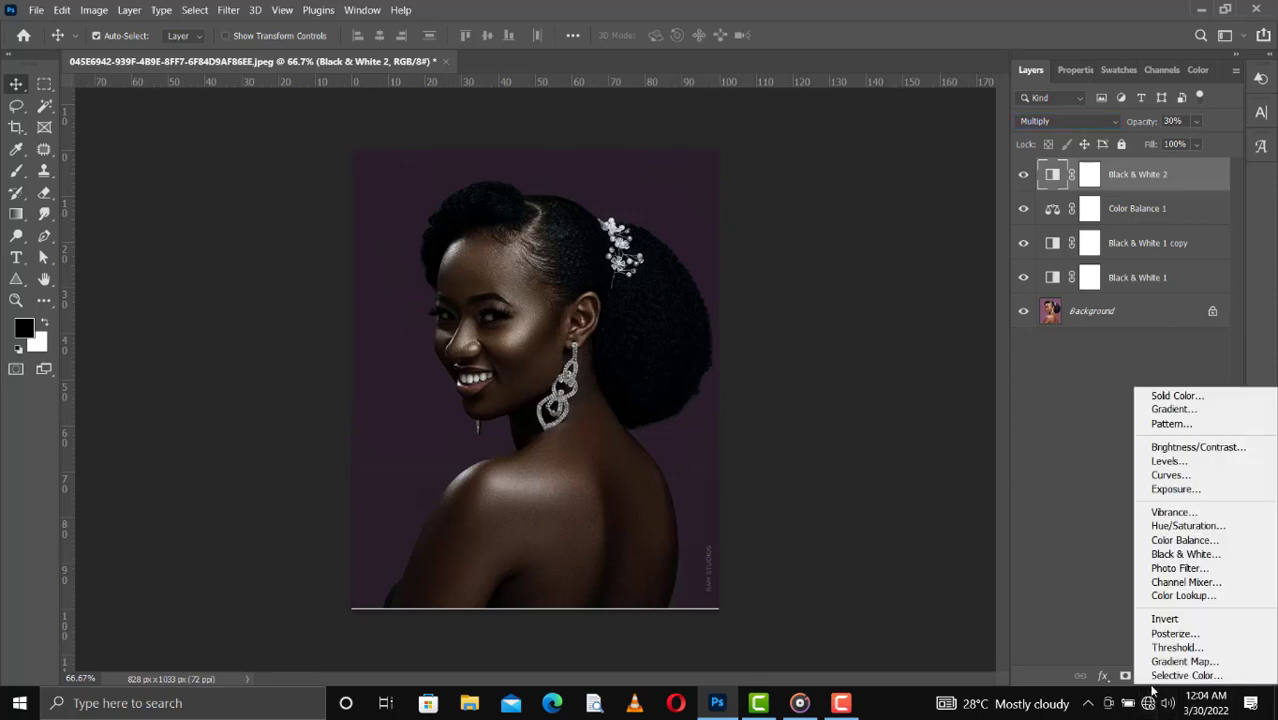
click(1160, 450)
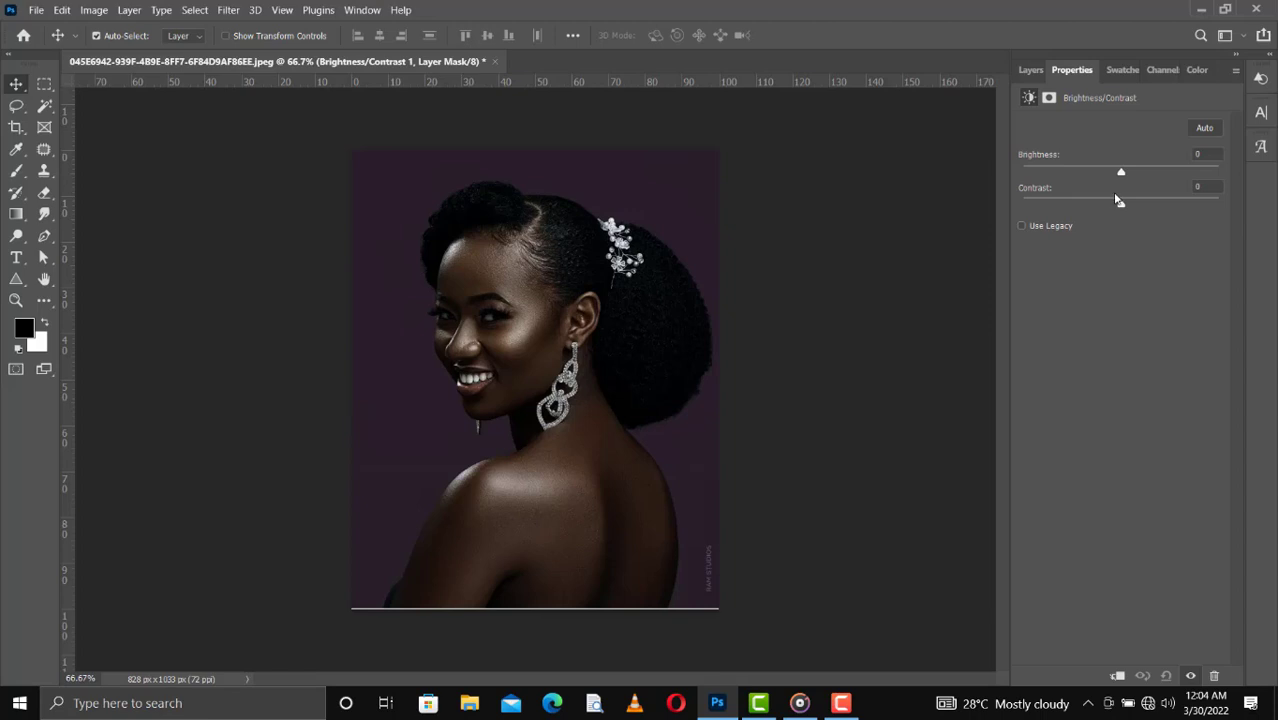
drag(1121, 173, 1132, 208)
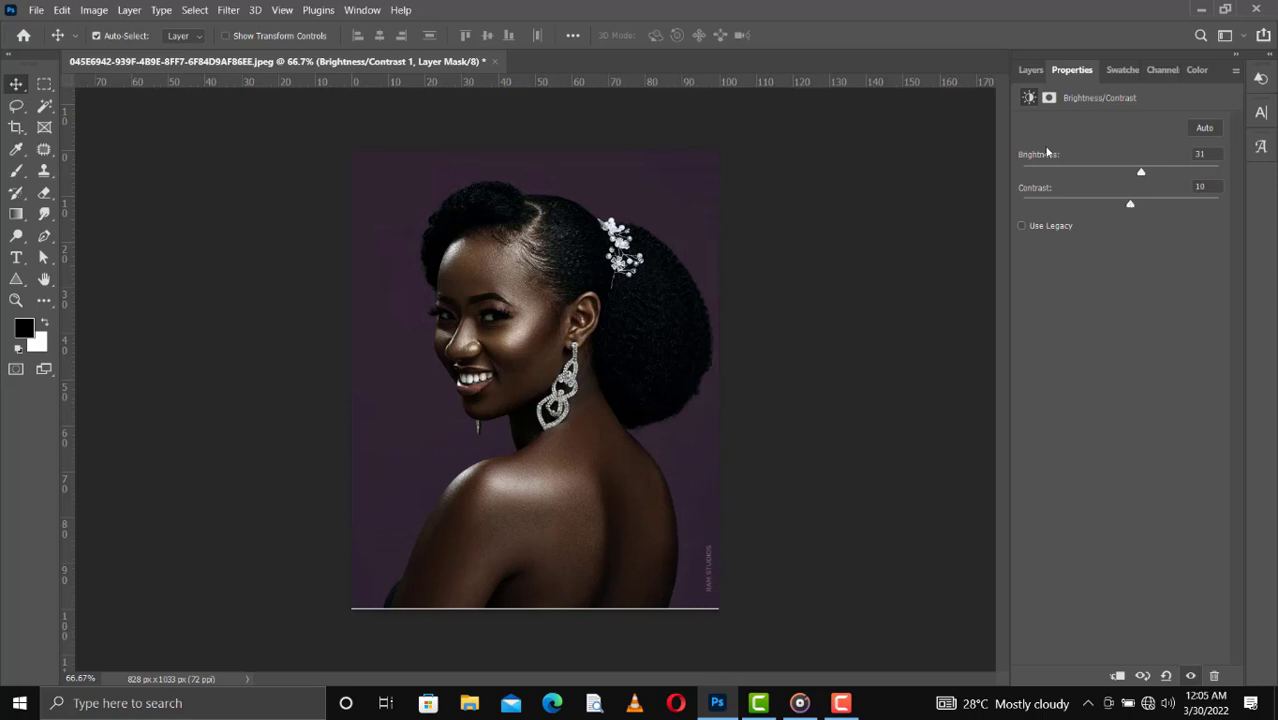
click(1026, 74)
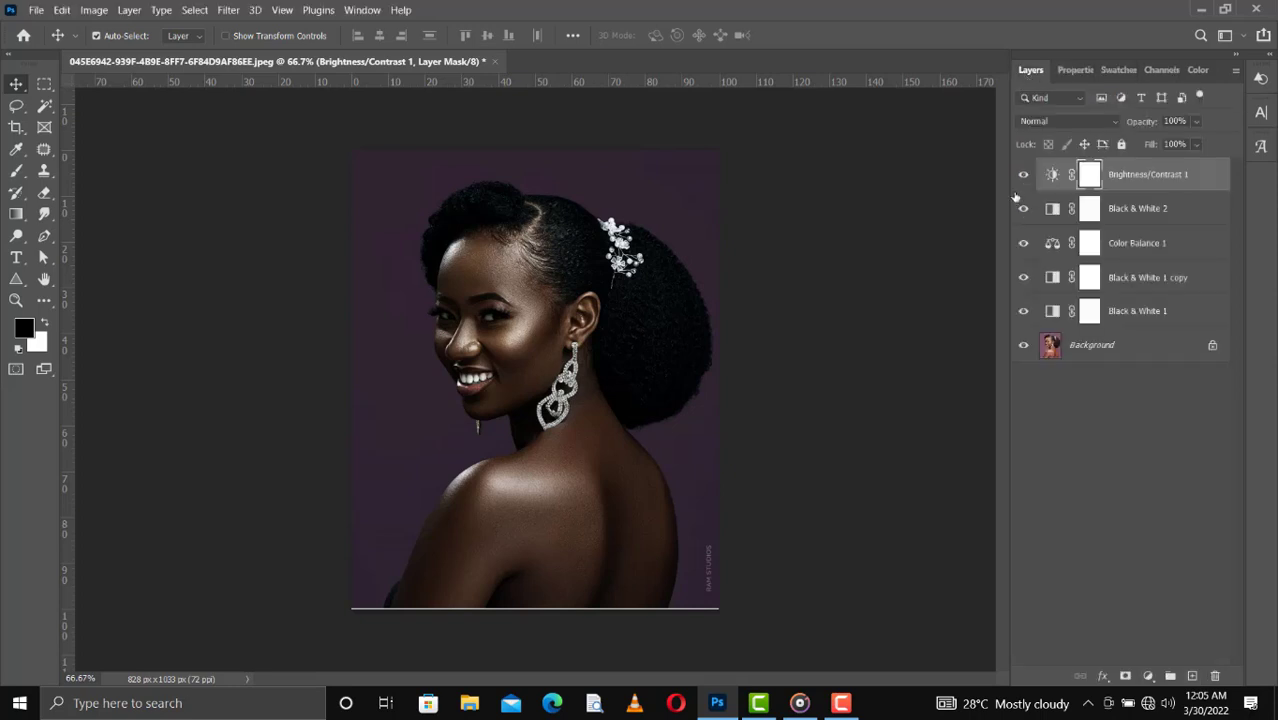
mouse_move(1022, 176)
mouse_down()
mouse_move(1023, 313)
mouse_move(1014, 188)
mouse_up()
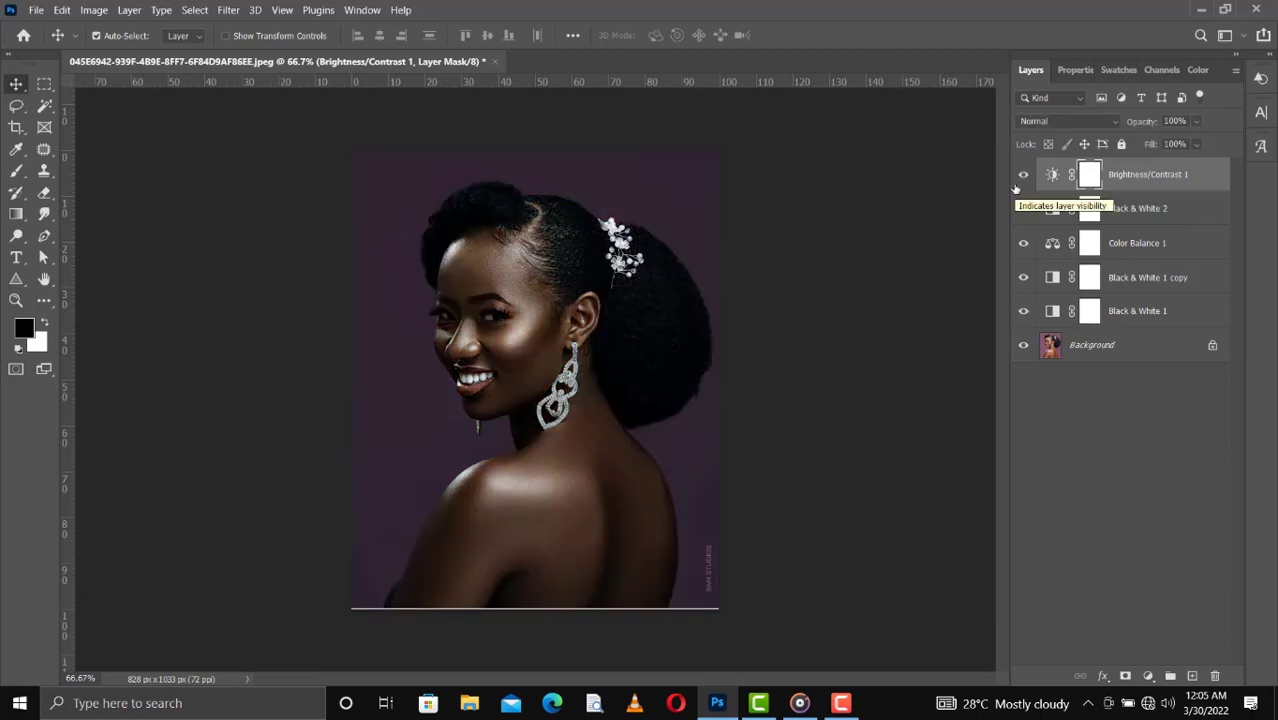
key(shift+alt+m)
Reduce the opacity of the Black & White layer directly below the Brightness/Contrast layer to about 18%.
click(1133, 222)
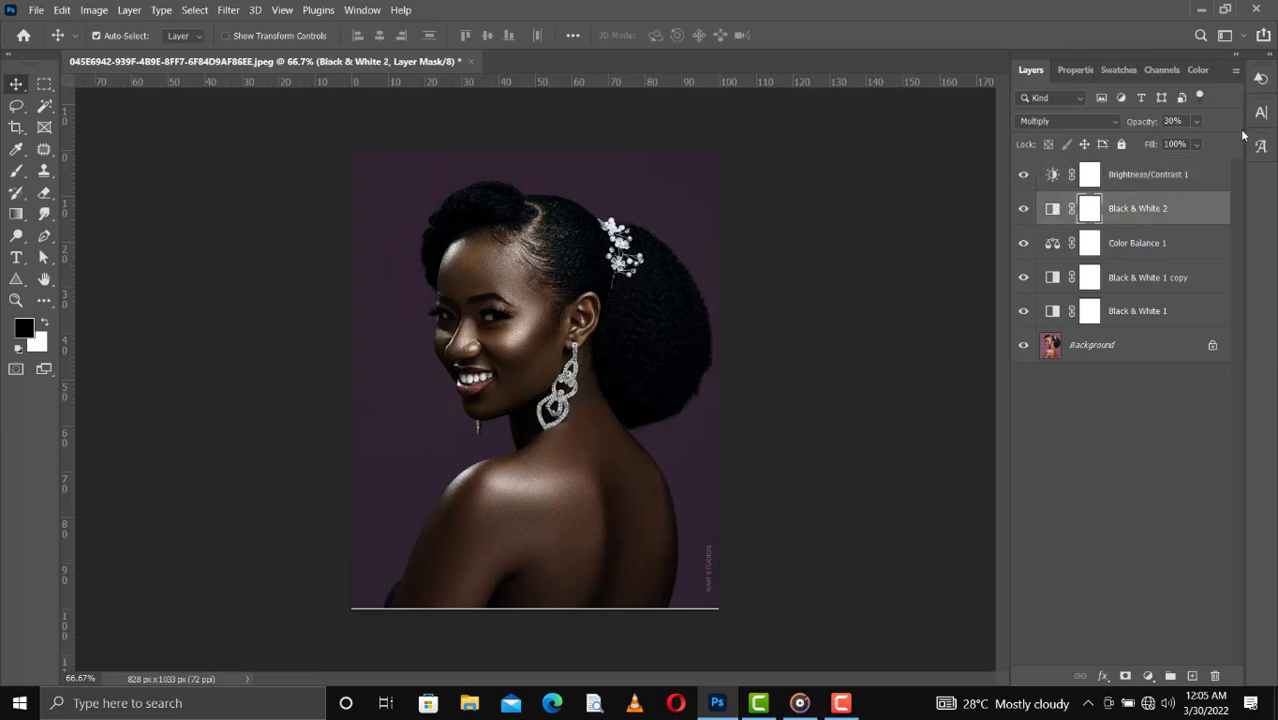
click(1196, 121)
drag(1180, 142, 1168, 144)
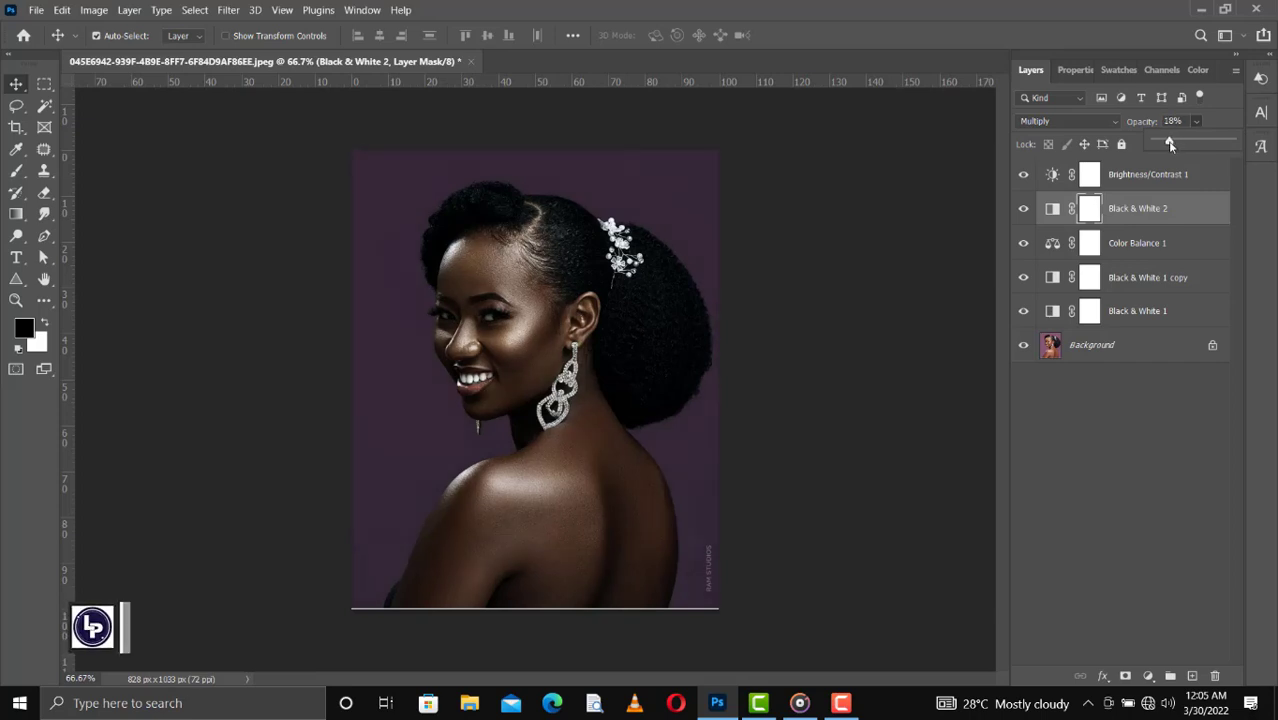
Reduce the Color Balance layer's opacity to 60%.
click(1122, 256)
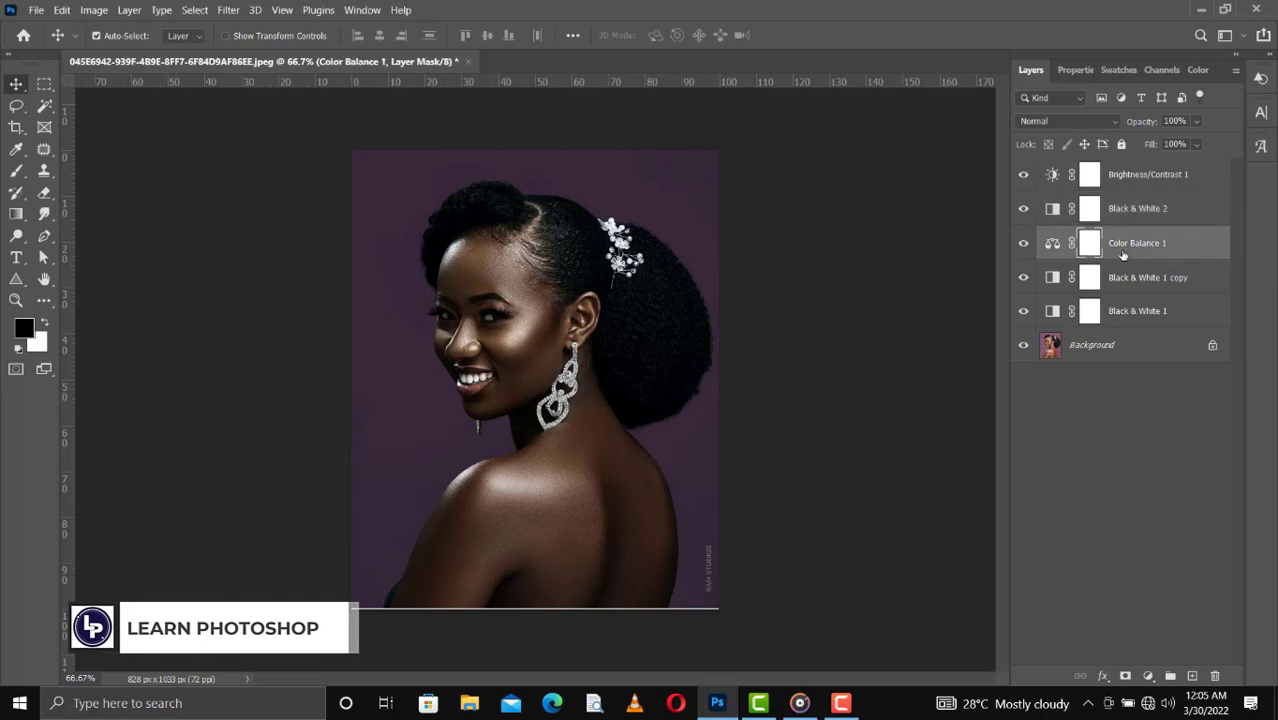
click(1196, 121)
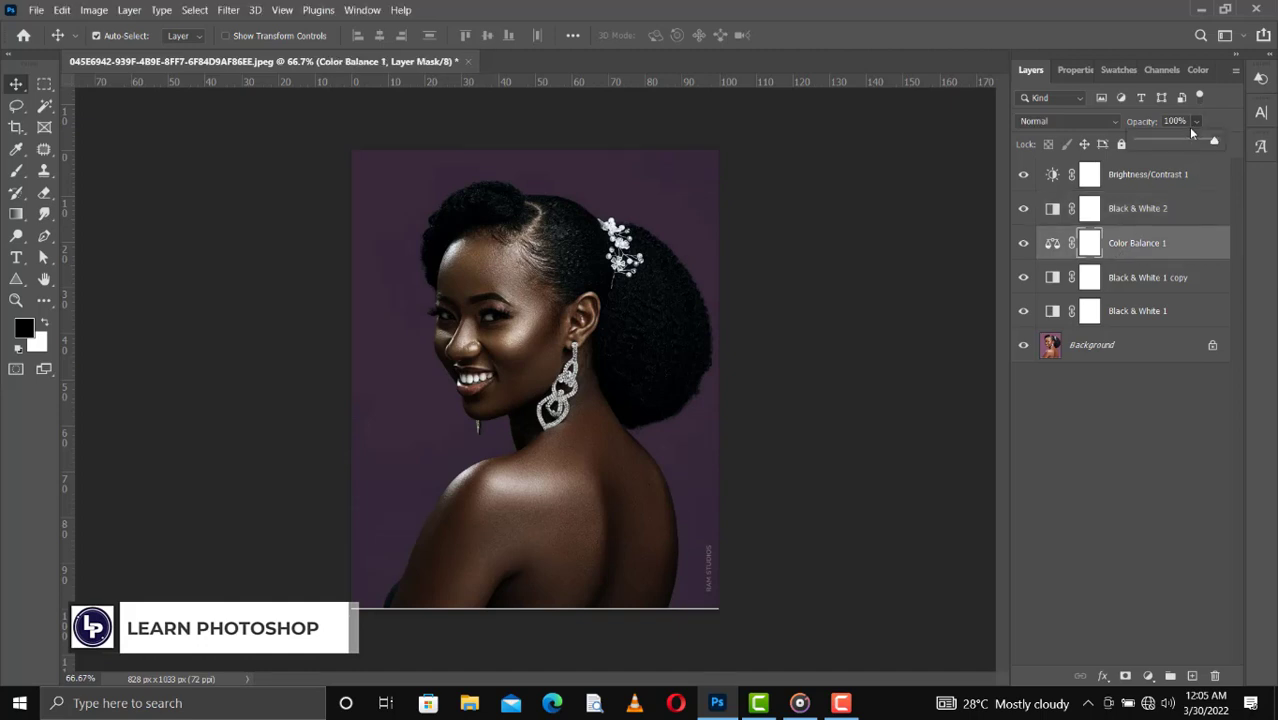
click(1188, 144)
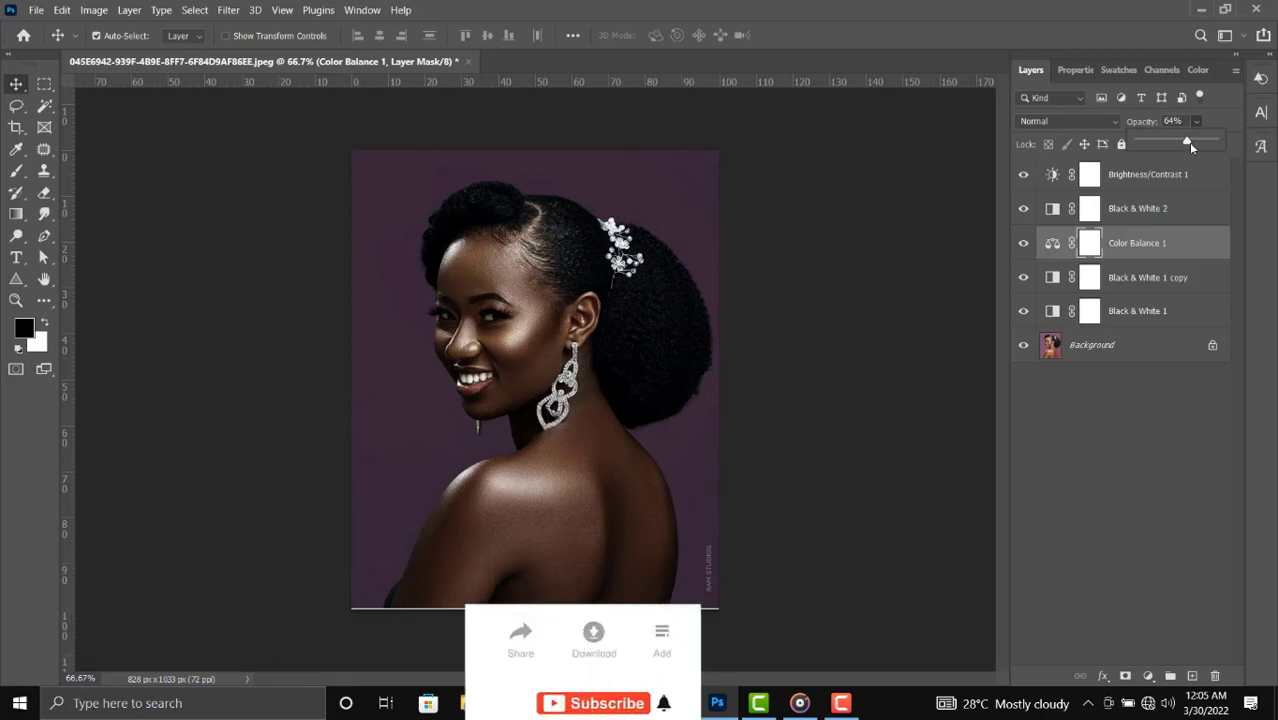
click(1127, 252)
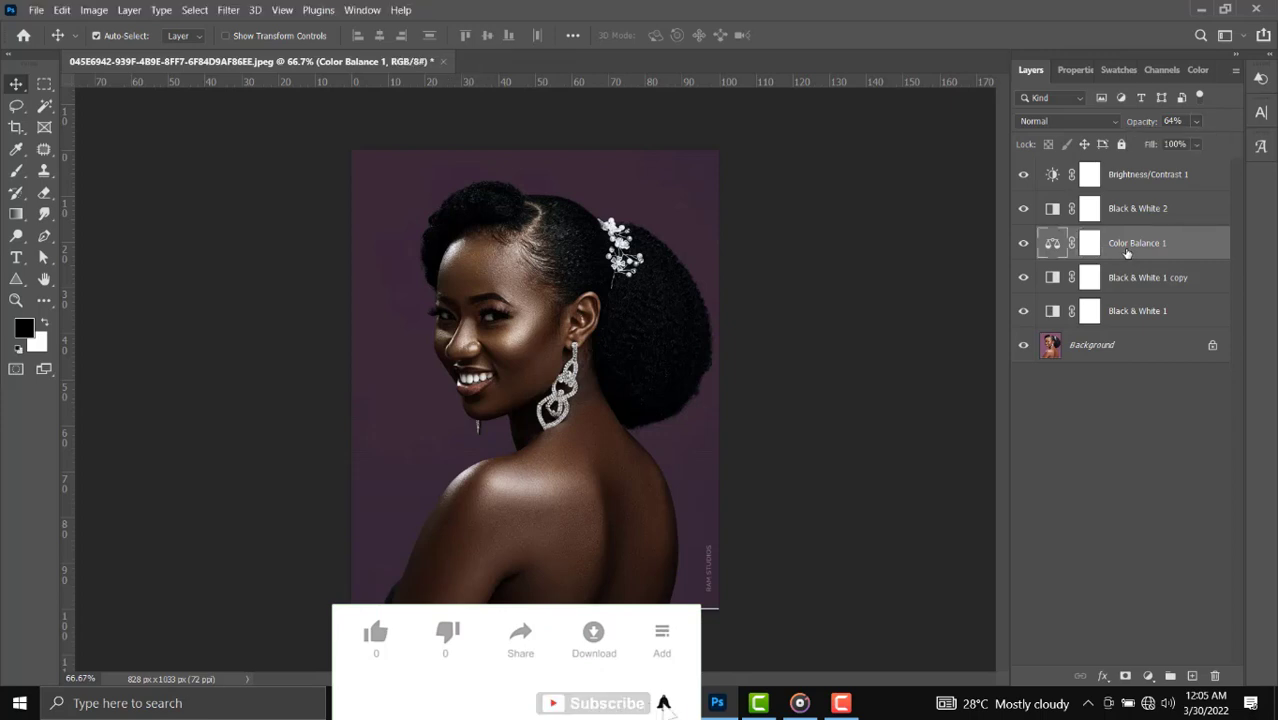
key(6)
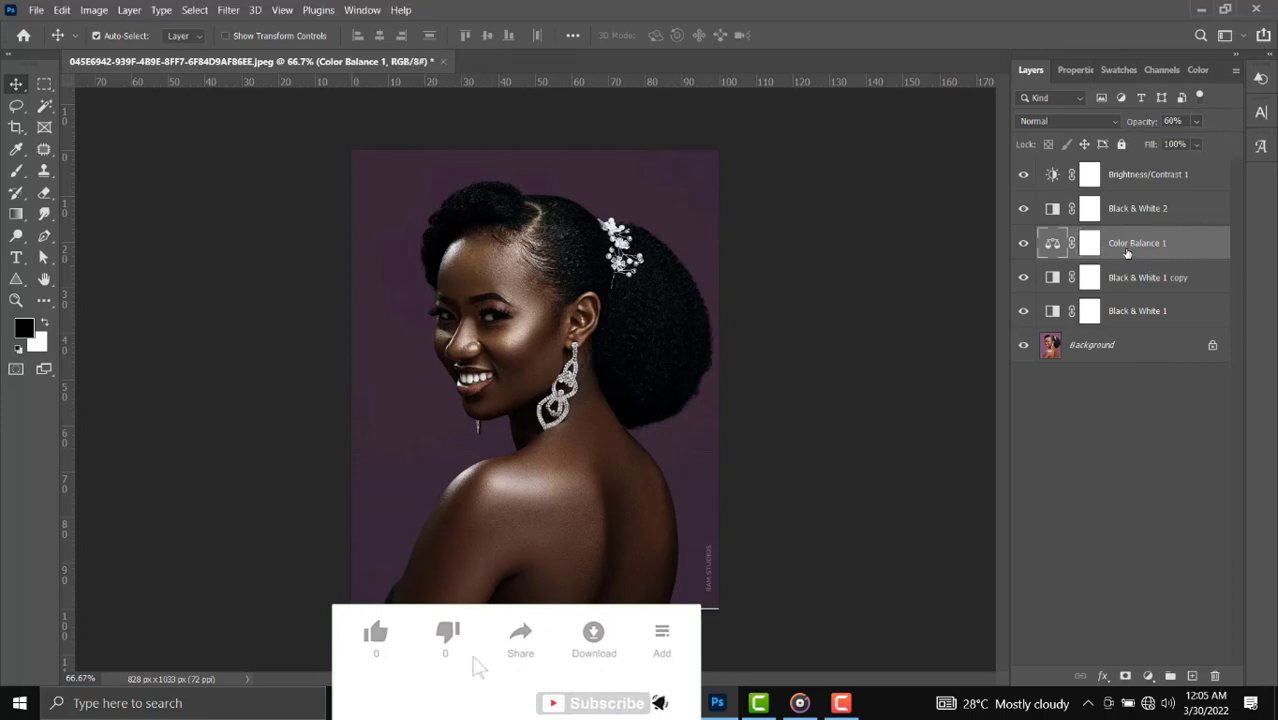